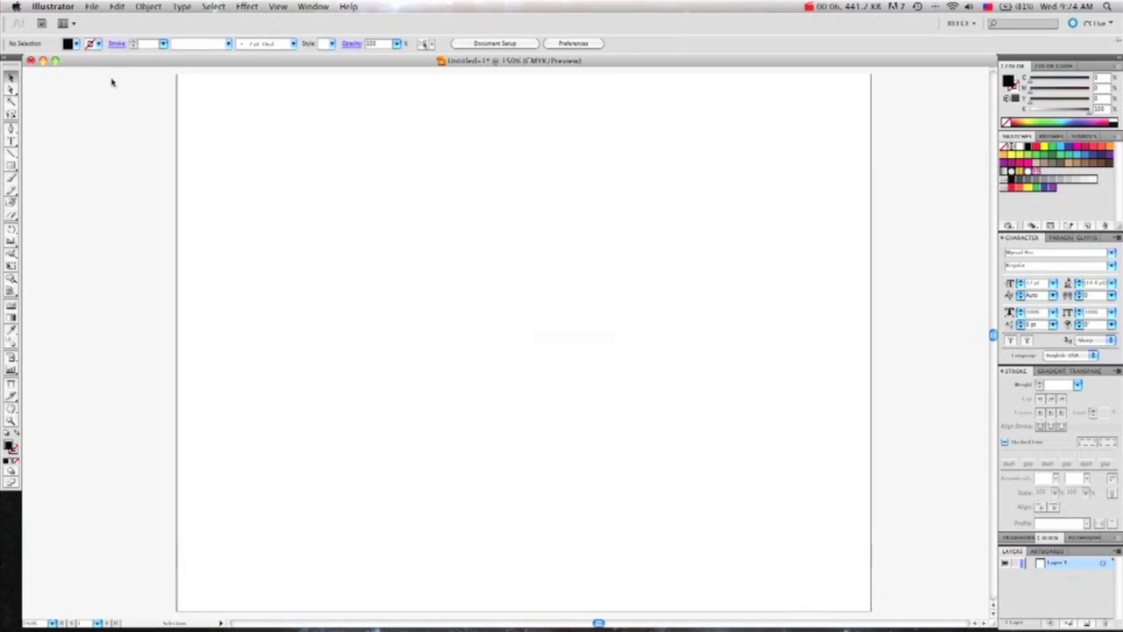
Step: Open the image Alien.jpg from the Desktop
left_click(92, 6)
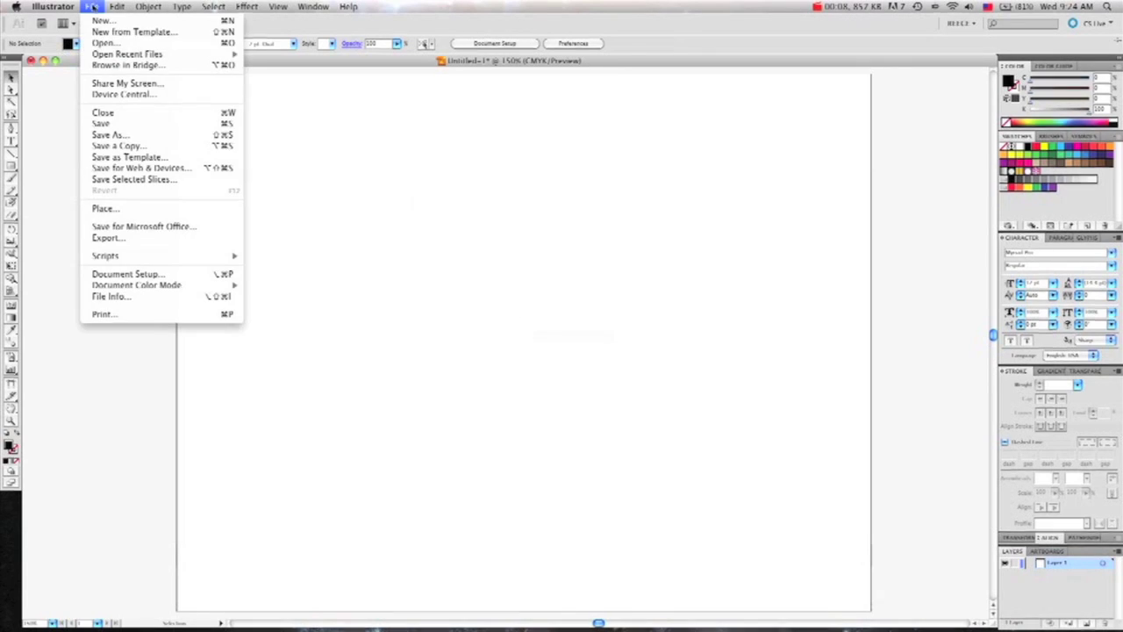
left_click(106, 44)
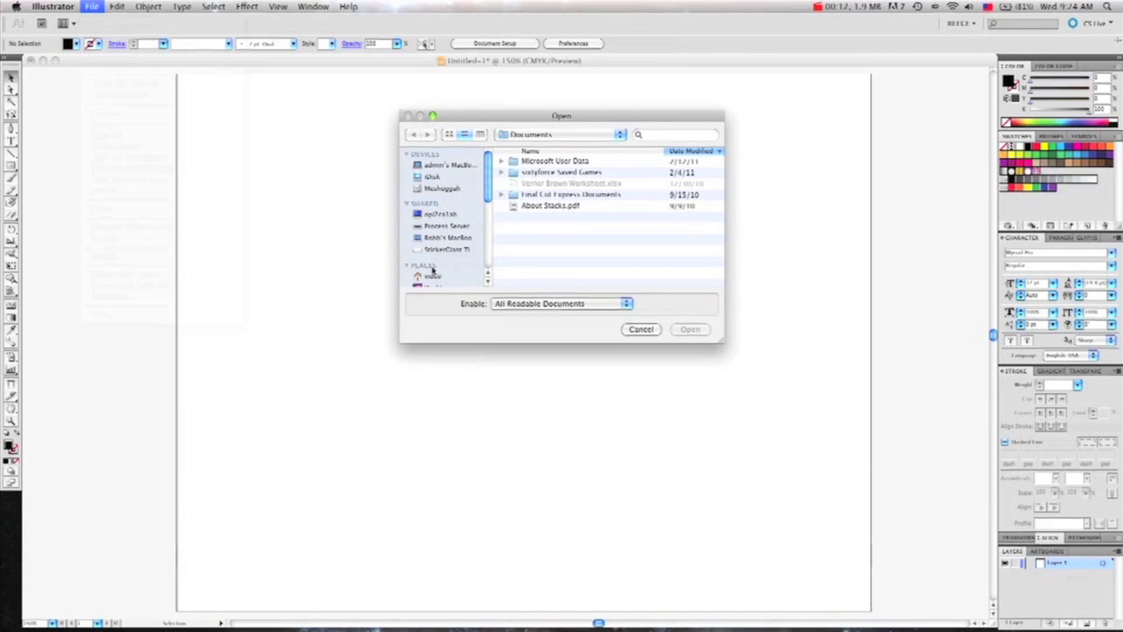
scroll(440, 269, "down", 3)
left_click(438, 273)
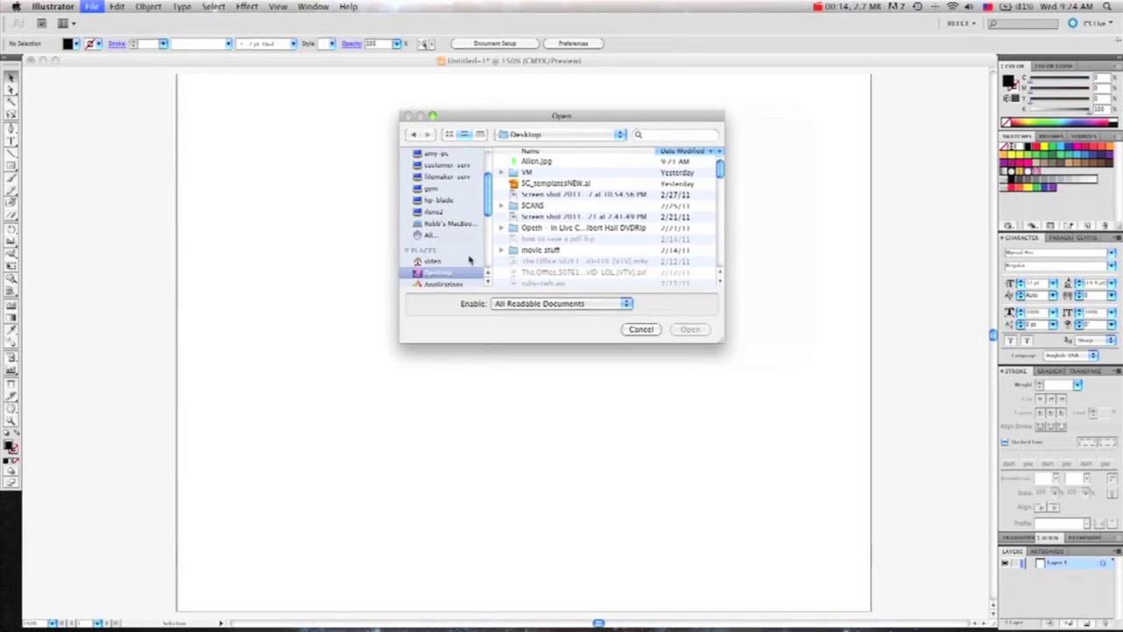
left_click(533, 162)
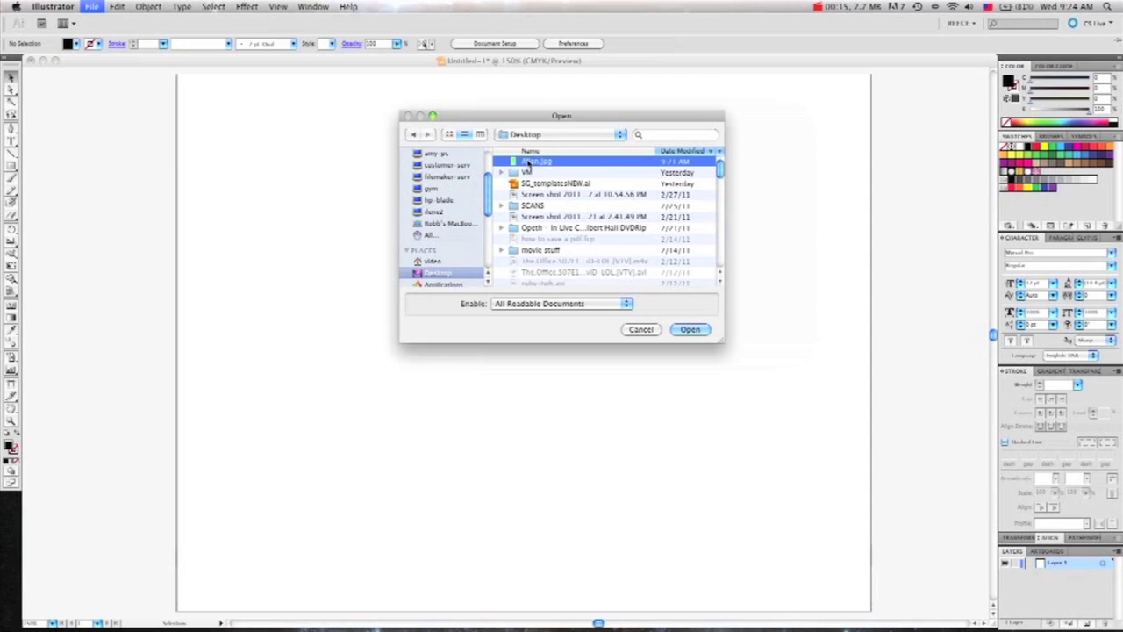
left_click(690, 330)
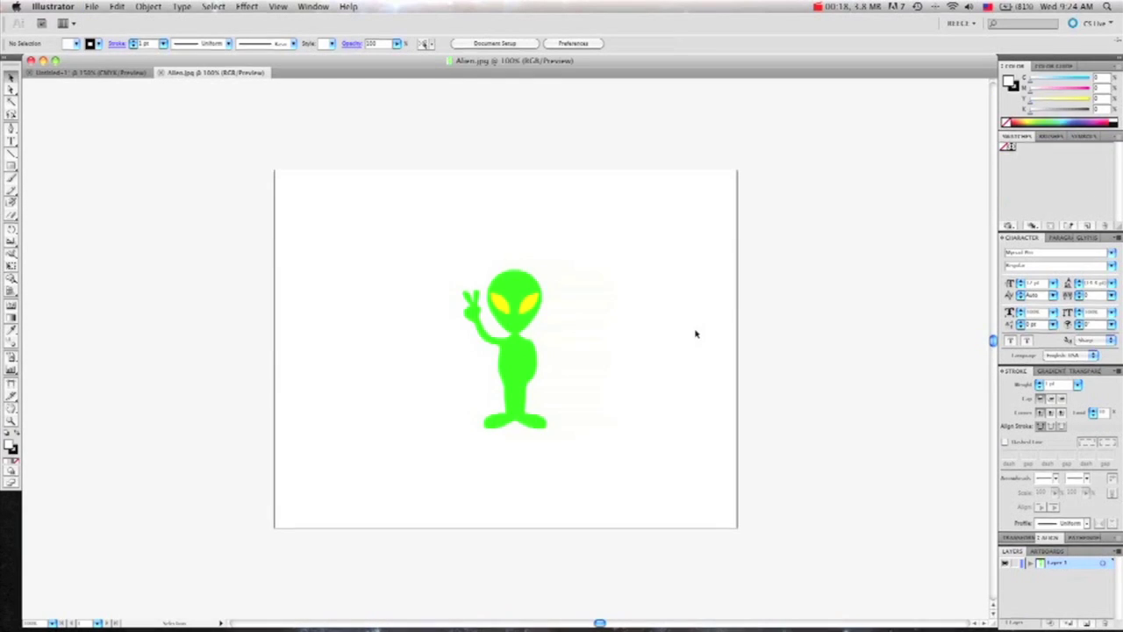
Step: Select the alien image and lock it in place as a tracing template
key("z")
left_click(511, 320)
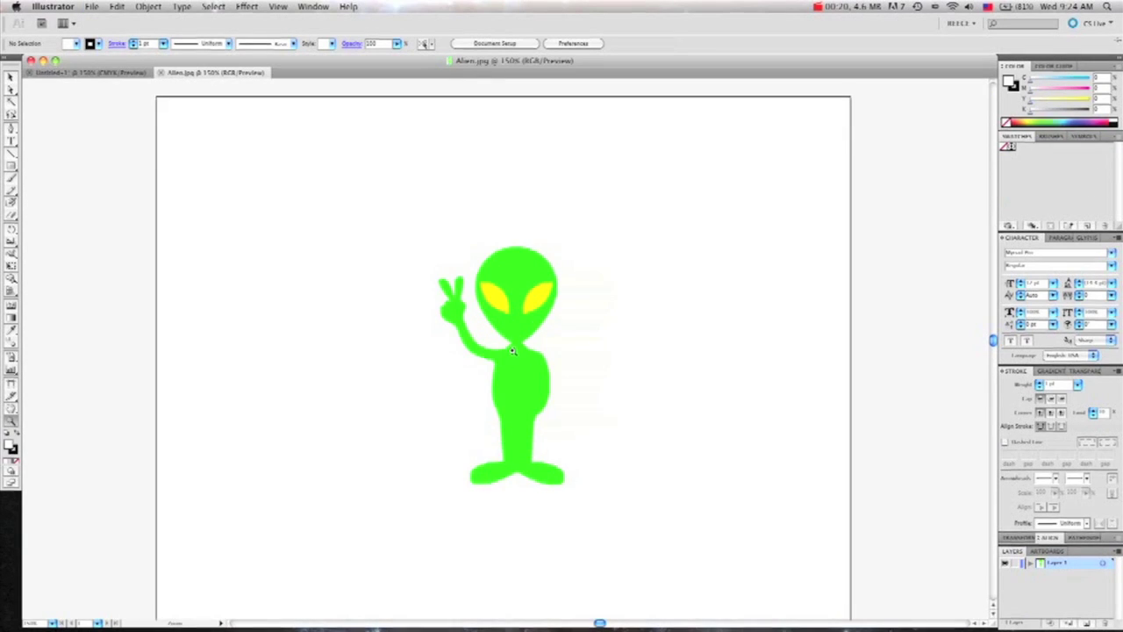
left_click(512, 351)
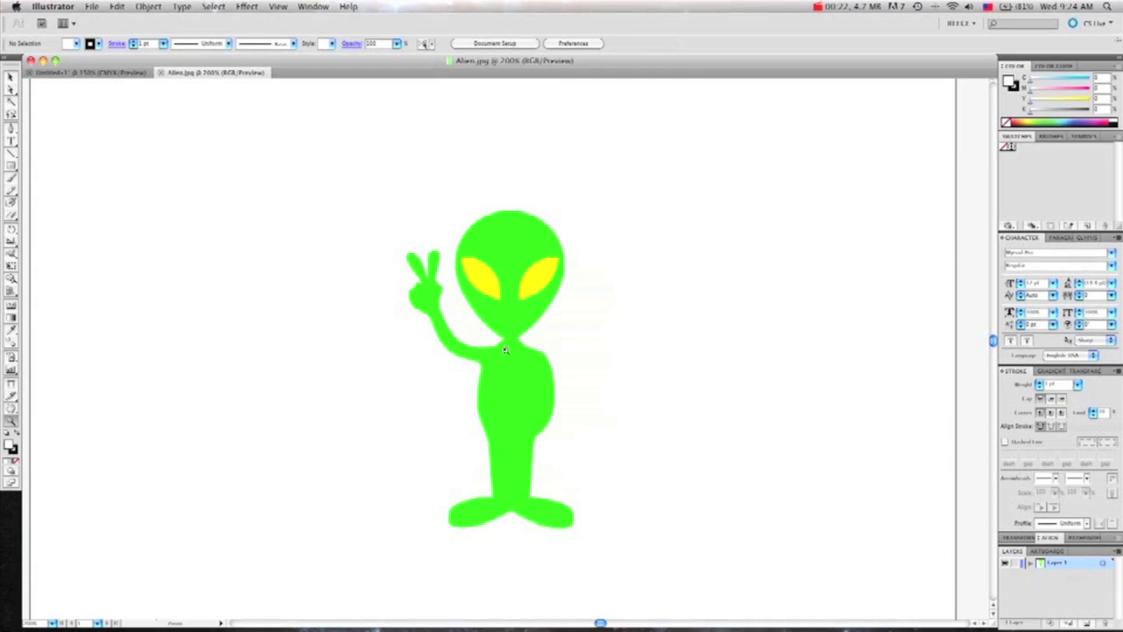
left_click(11, 77)
left_click(509, 326)
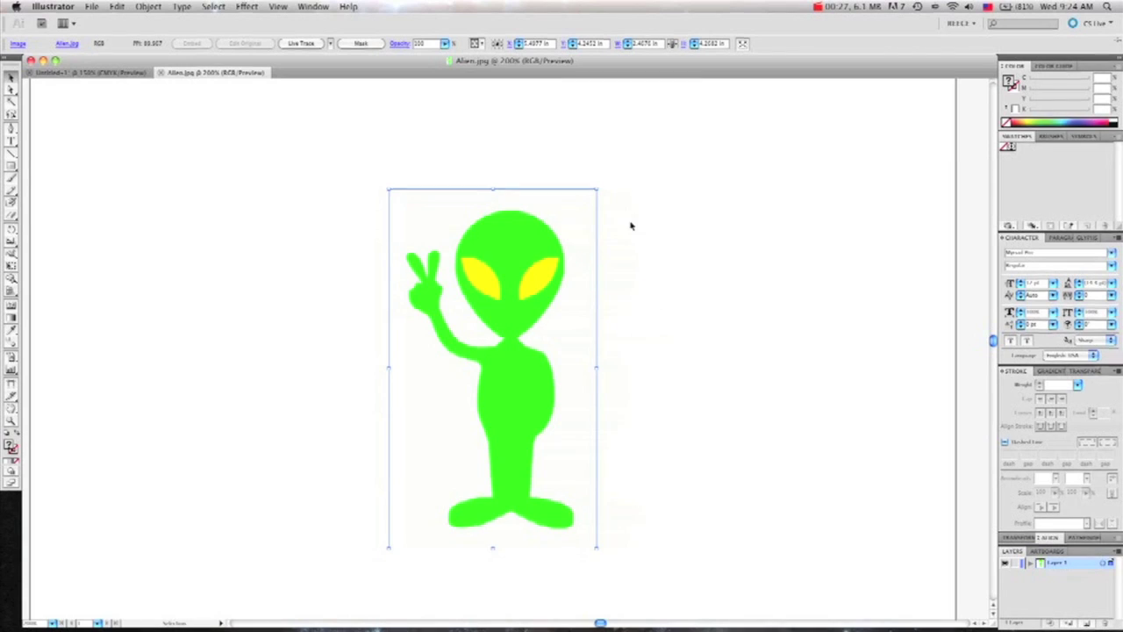
left_click(148, 7)
mouse_move(168, 78)
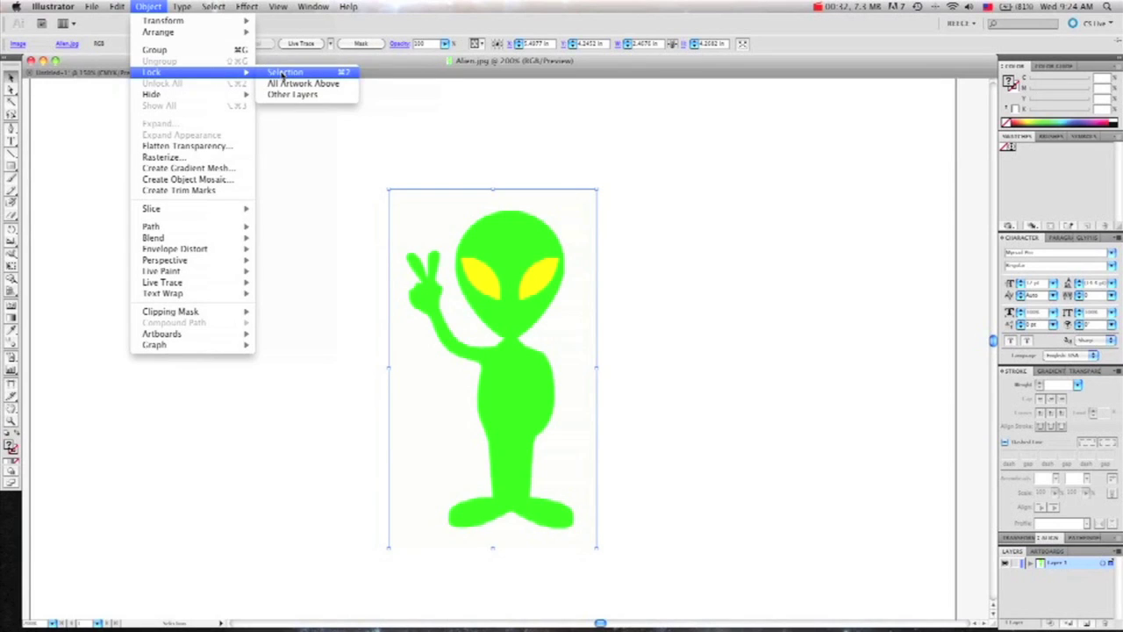
left_click(282, 74)
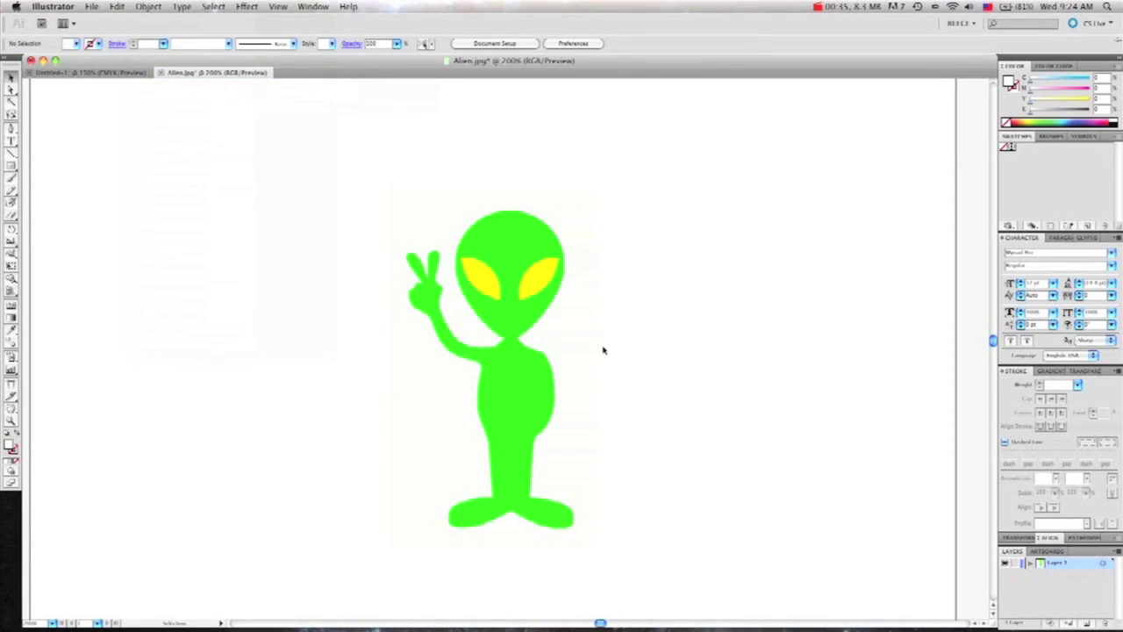
Step: Activate the Pen tool and detach its tool group as a floating palette beside the artwork
key("z")
left_click(514, 358)
scroll(600, 395, "down", 2)
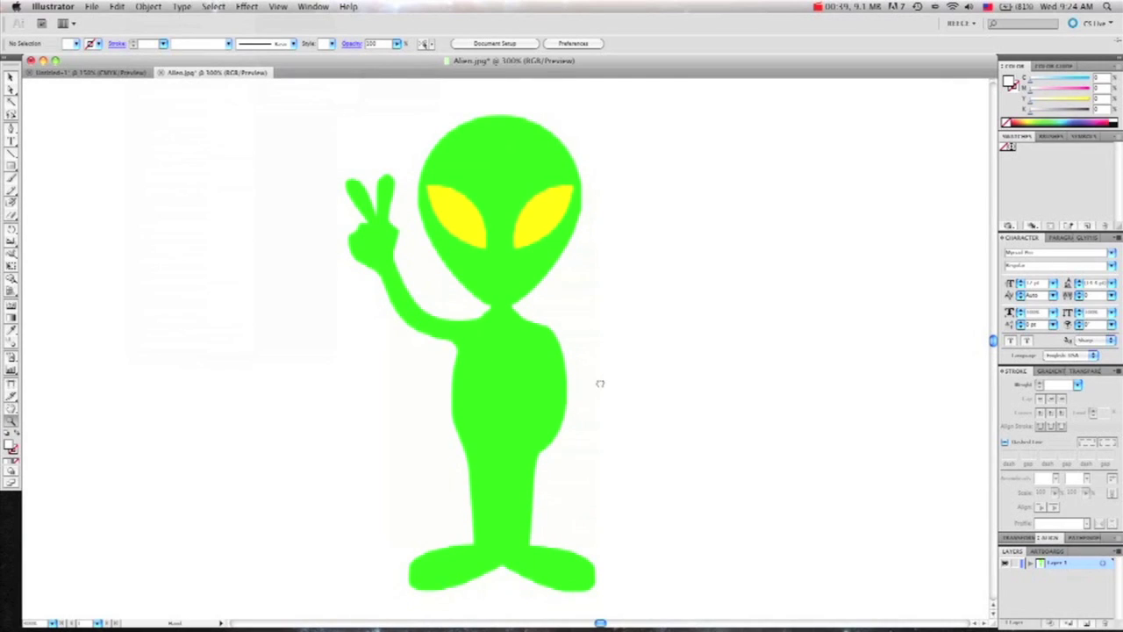
left_click(12, 129)
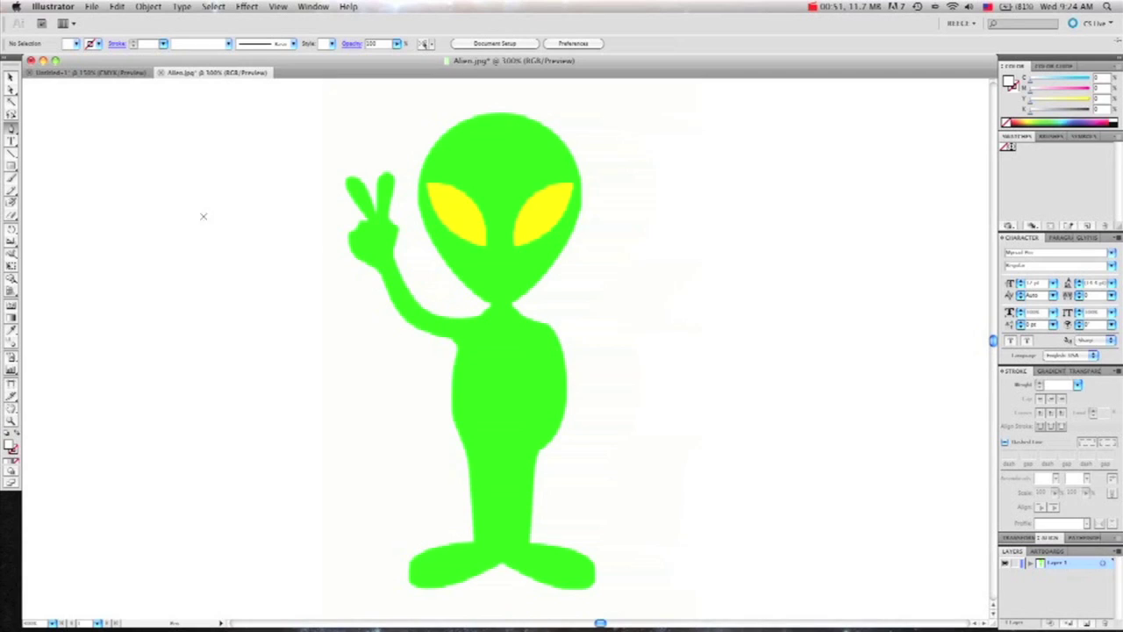
left_click_drag(12, 129, 140, 155)
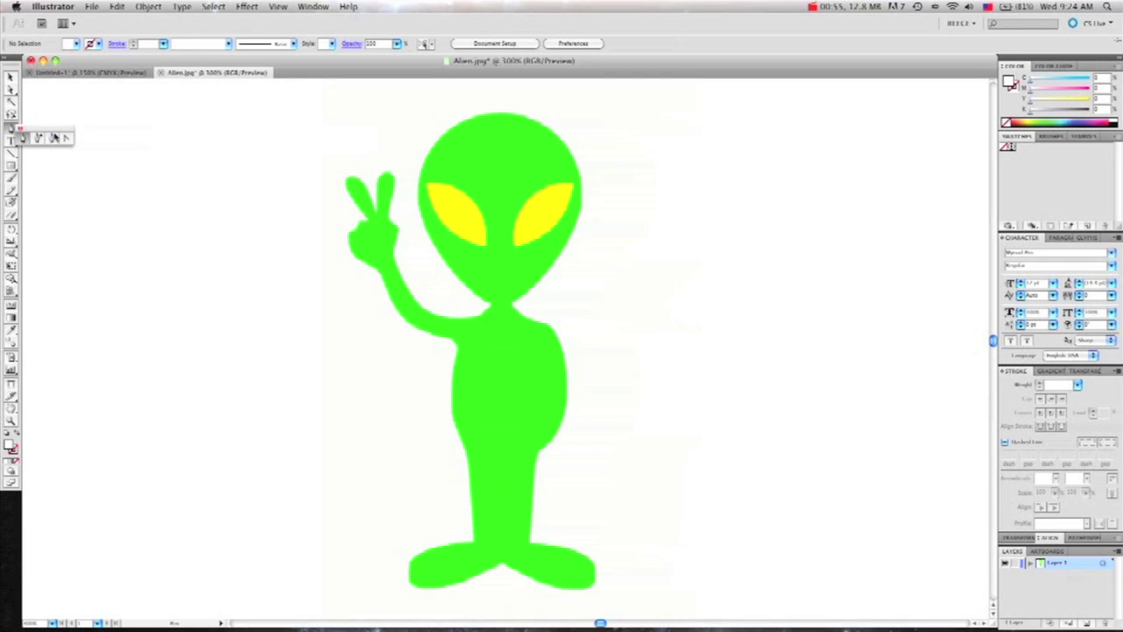
left_click_drag(49, 129, 69, 113)
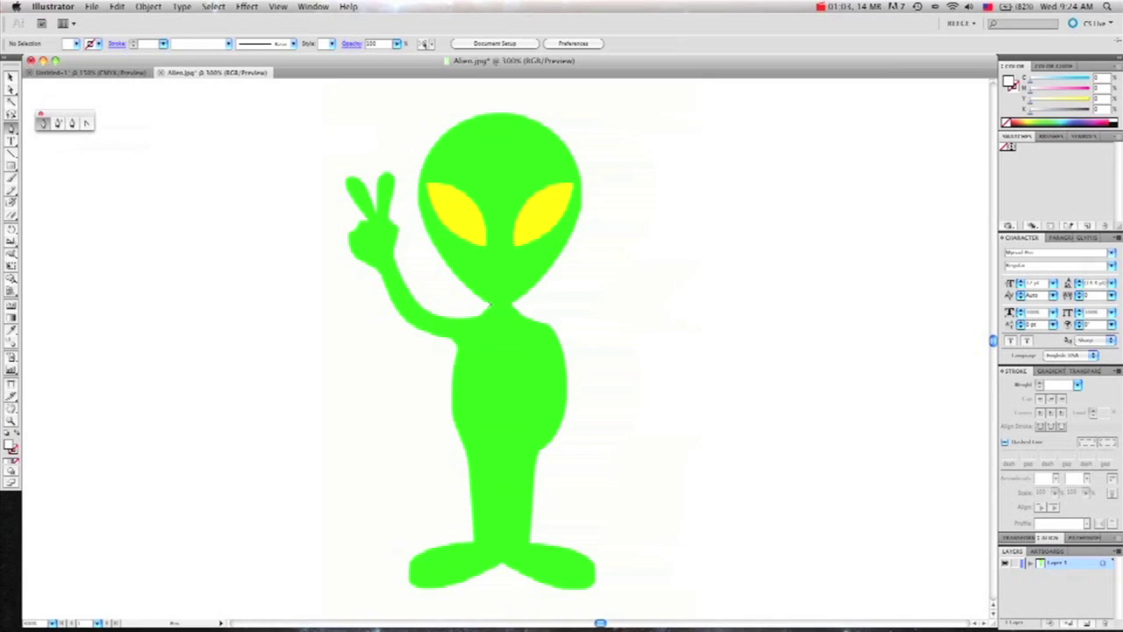
Step: Draw the first curved Pen segment from the chin up the head's left edge, with no fill and a black stroke
left_click(435, 197)
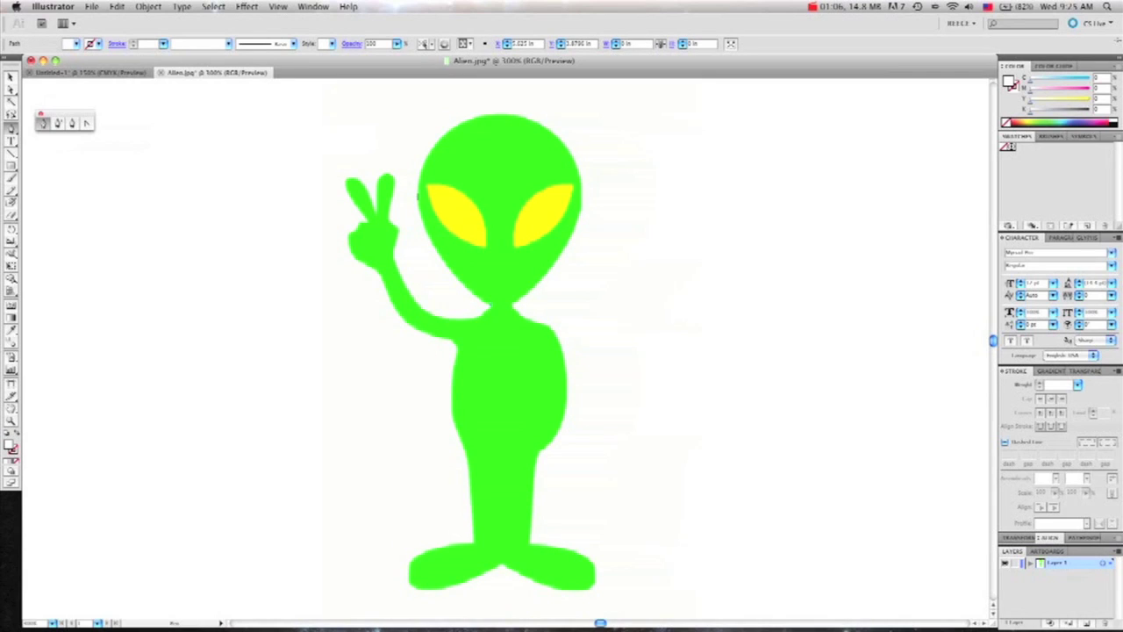
left_click_drag(418, 197, 413, 128)
left_click(489, 304)
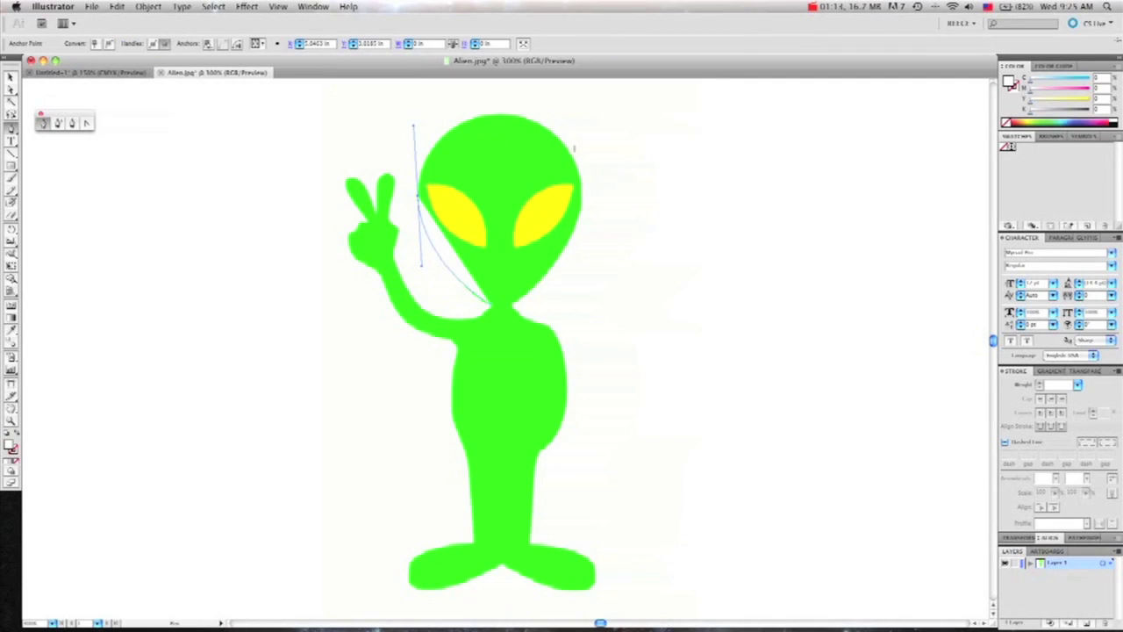
left_click(1005, 124)
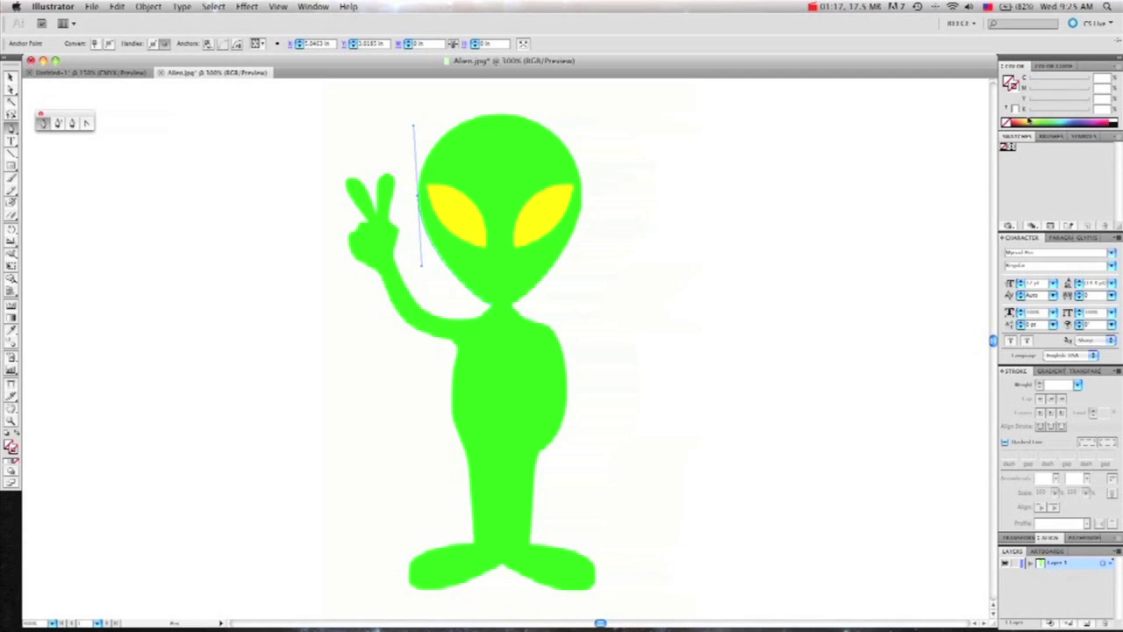
left_click(1114, 123)
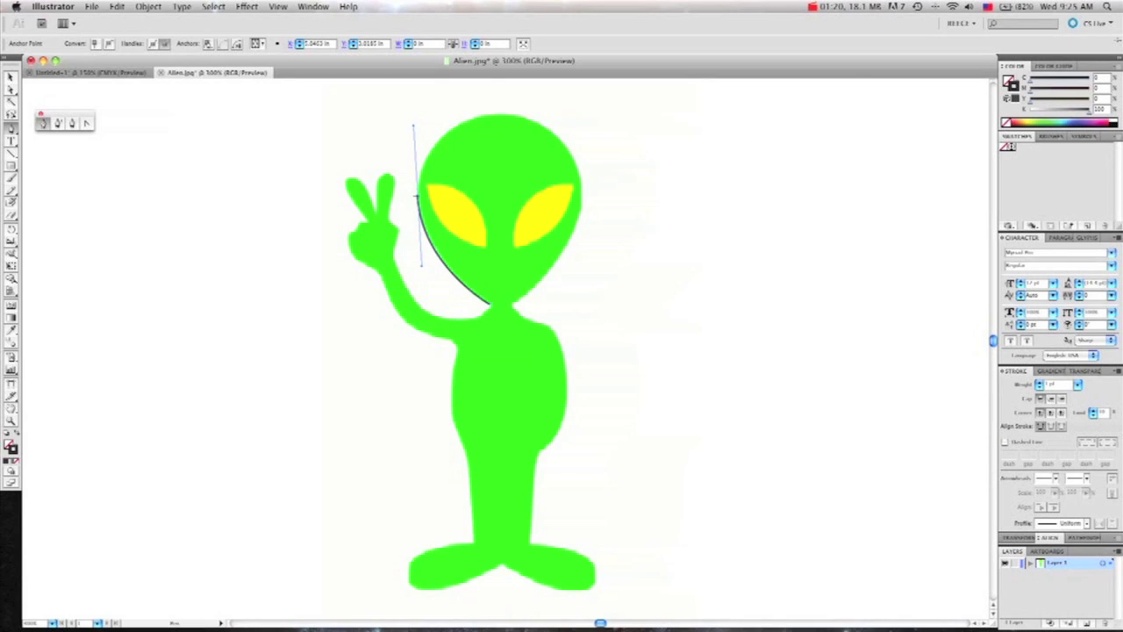
Step: Continue the path over the top of the head and down its right edge to the neck with curved segments
left_click(417, 197)
scroll(462, 123, "left", 1)
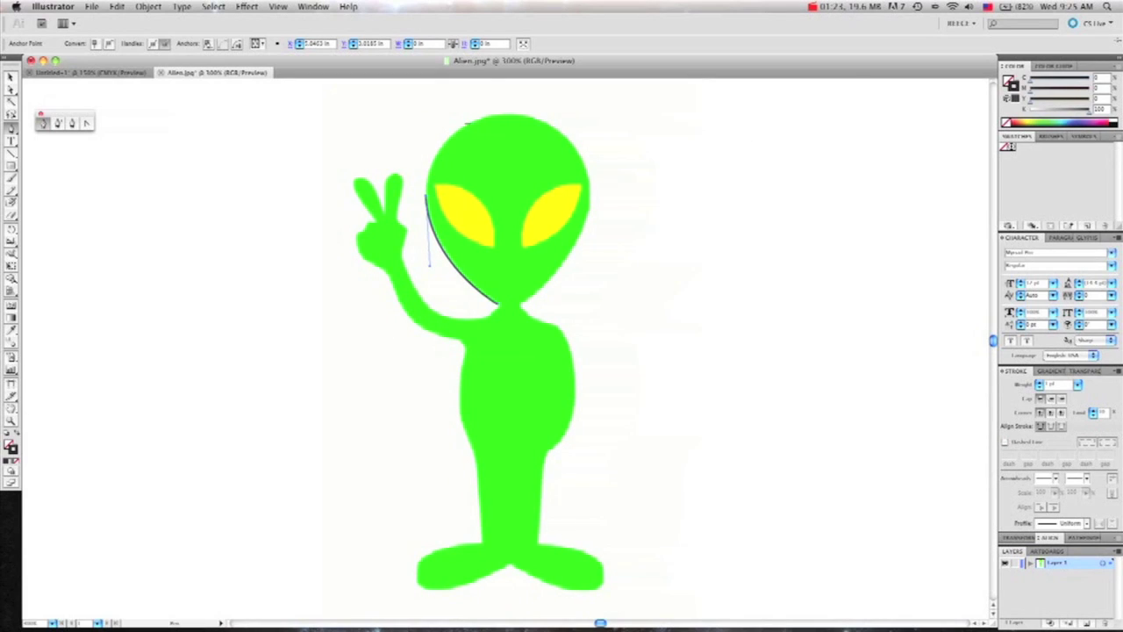
left_click_drag(467, 124, 509, 104)
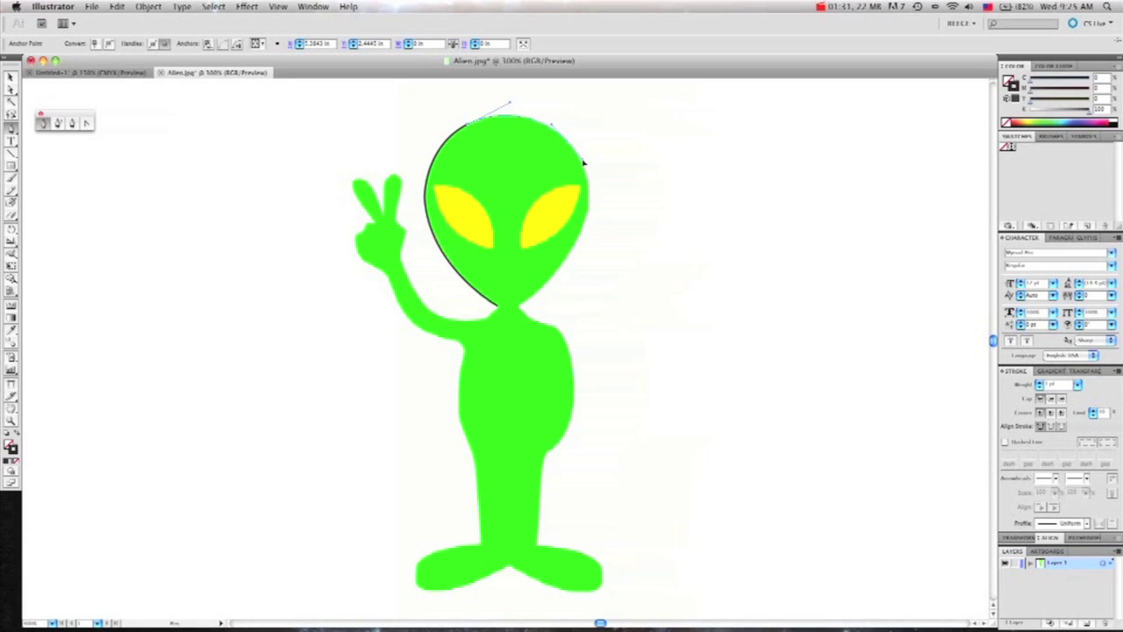
left_click(583, 162)
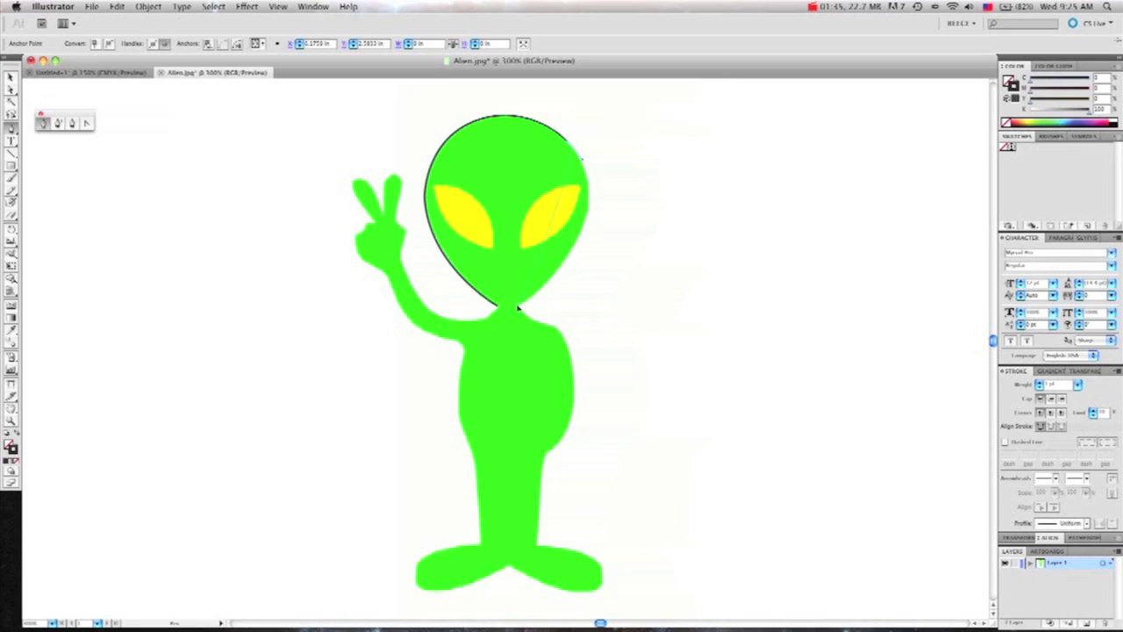
left_click_drag(518, 307, 409, 386)
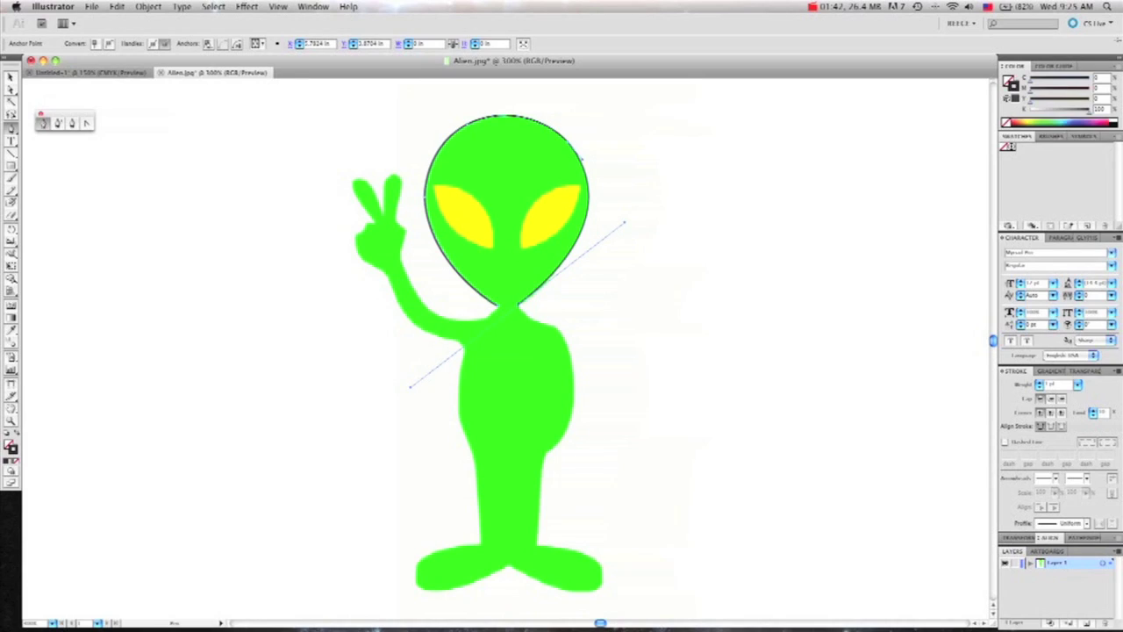
Step: Trace the neck, right shoulder and right side of the torso down to the hip with curved segments
left_click(517, 305)
left_click_drag(544, 325, 562, 325)
left_click_drag(573, 387, 573, 424)
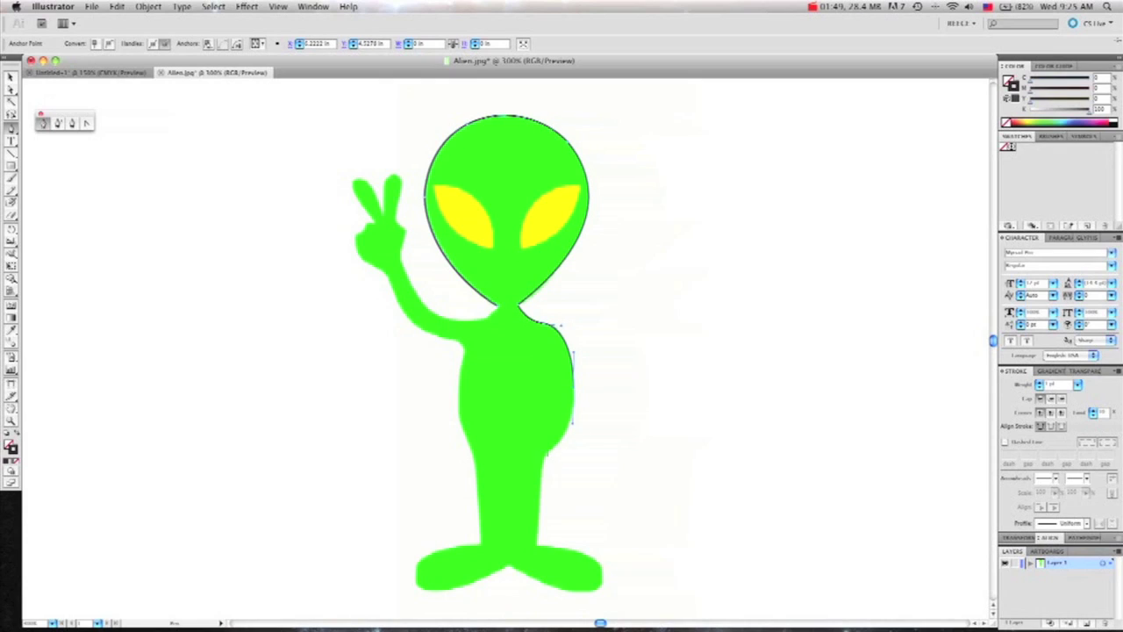
left_click_drag(545, 453, 534, 459)
Step: Trace the outer edge of the right leg and around the right foot to the point between the feet
scroll(569, 439, "down", 2)
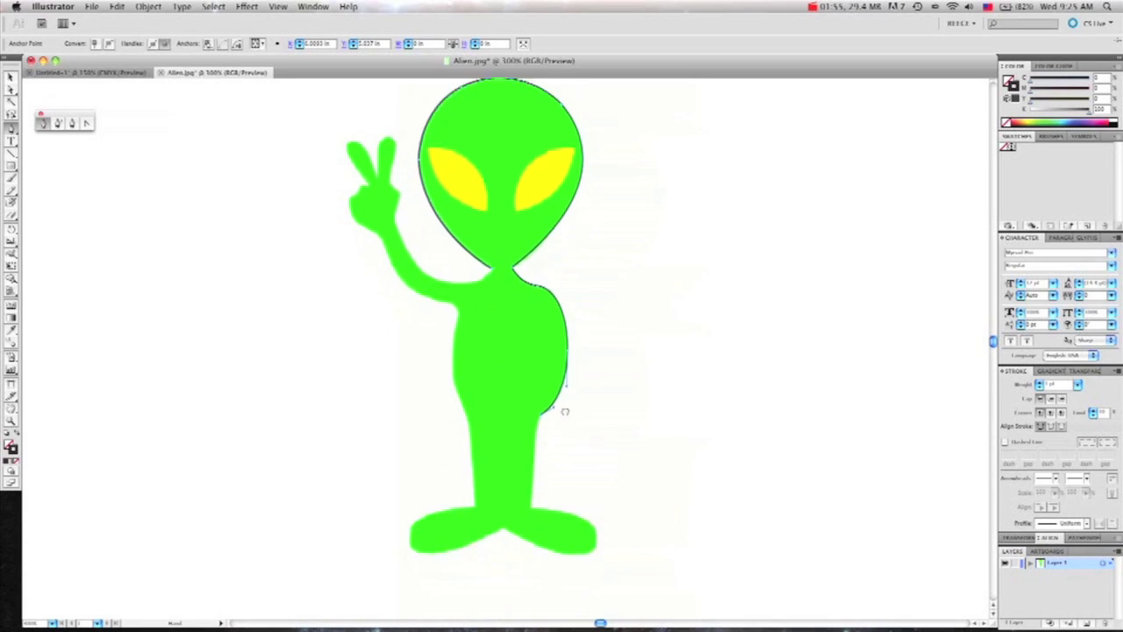
scroll(565, 411, "down", 5)
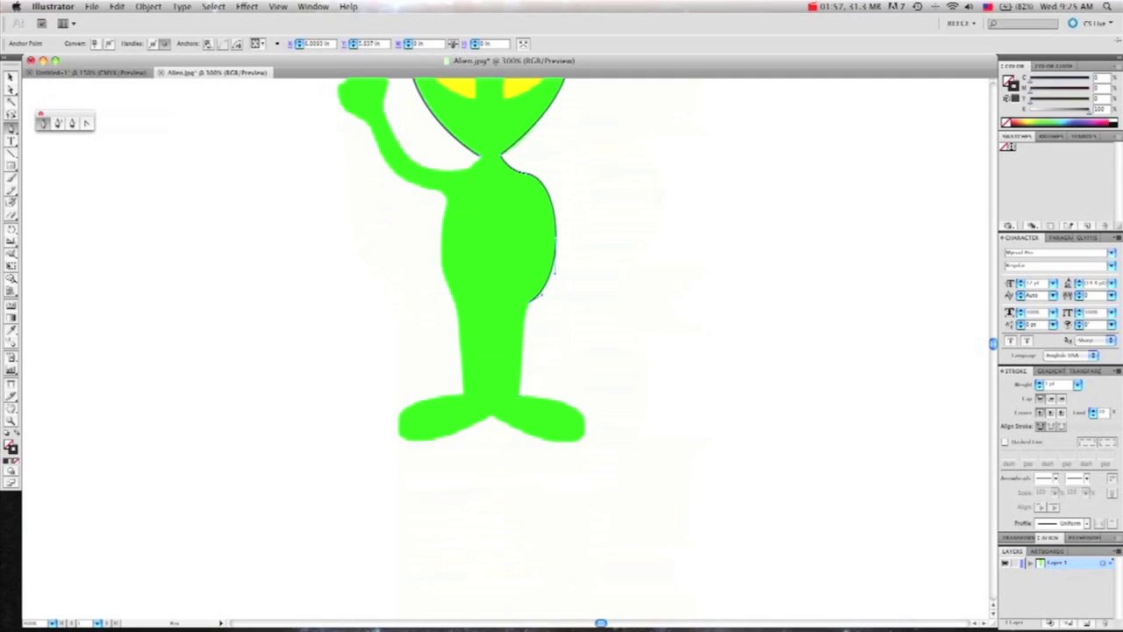
left_click_drag(518, 425, 515, 480)
left_click(518, 396)
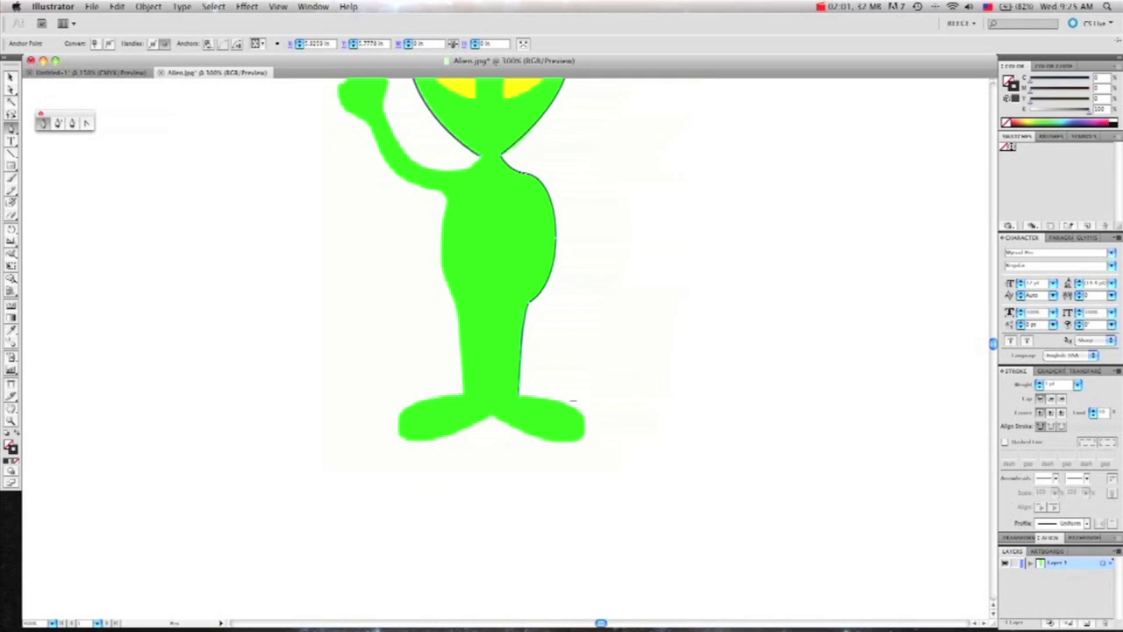
left_click_drag(583, 428, 583, 453)
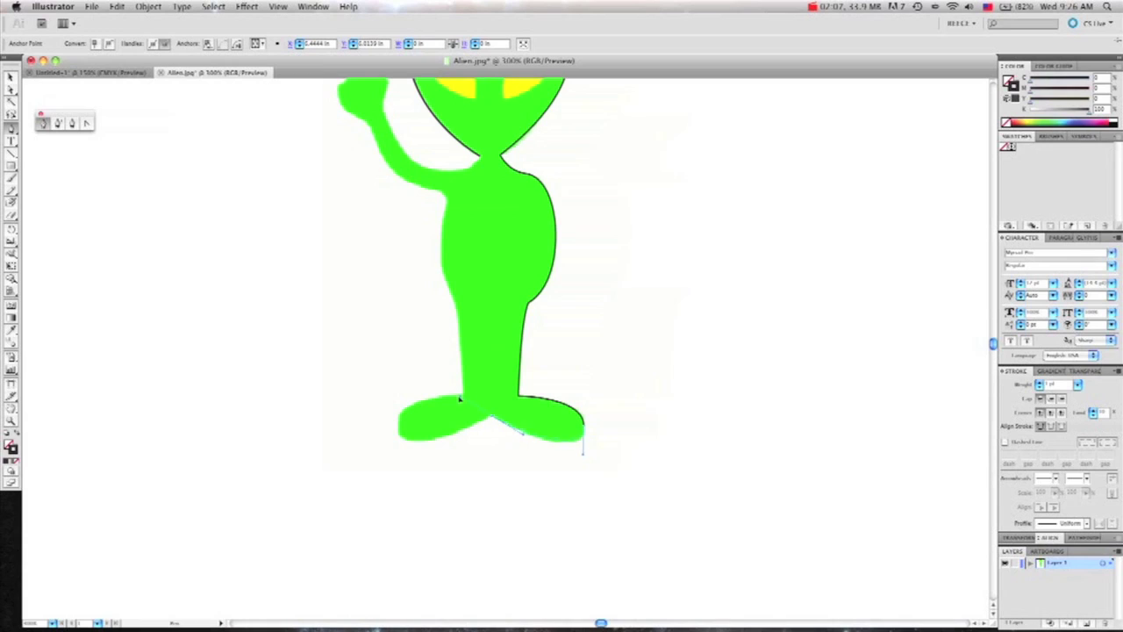
left_click(454, 395)
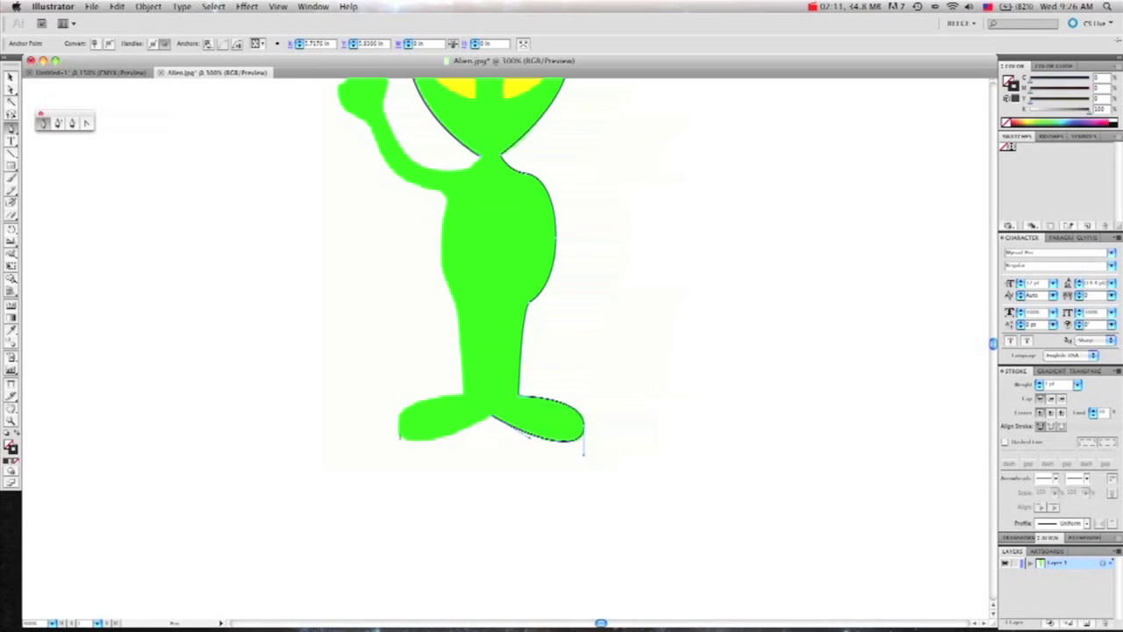
Step: Trace around the left foot up to the ankle, ending in a corner
left_click_drag(401, 436, 383, 416)
left_click_drag(463, 396, 476, 397)
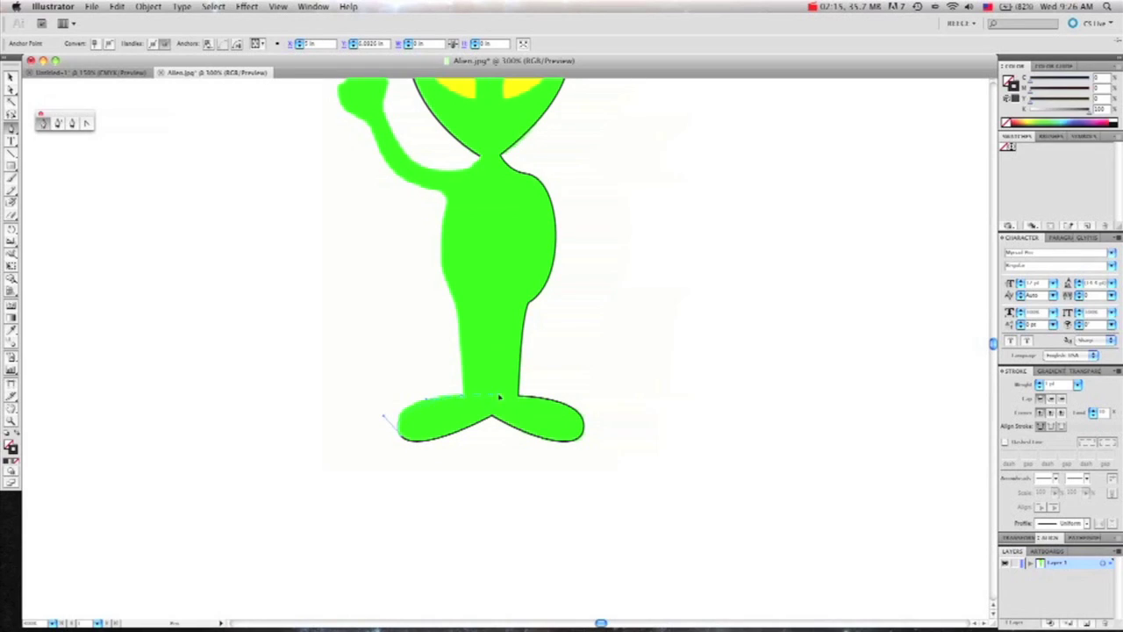
left_click(510, 401)
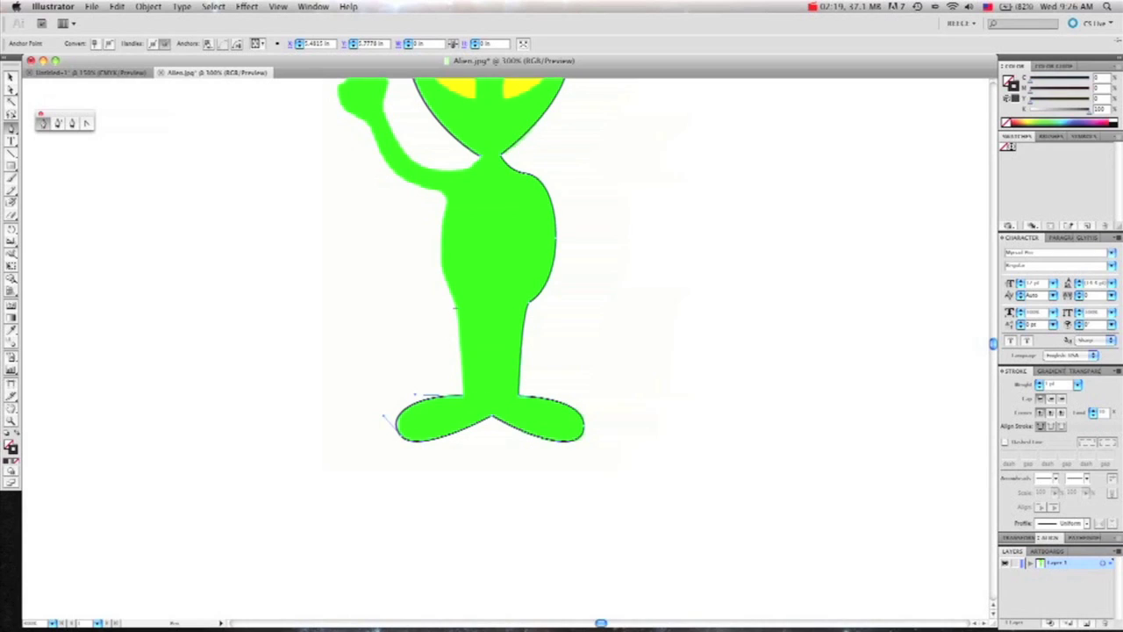
Step: Trace the outer edge of the left leg and the left side of the torso up to the armpit
left_click_drag(457, 312, 449, 293)
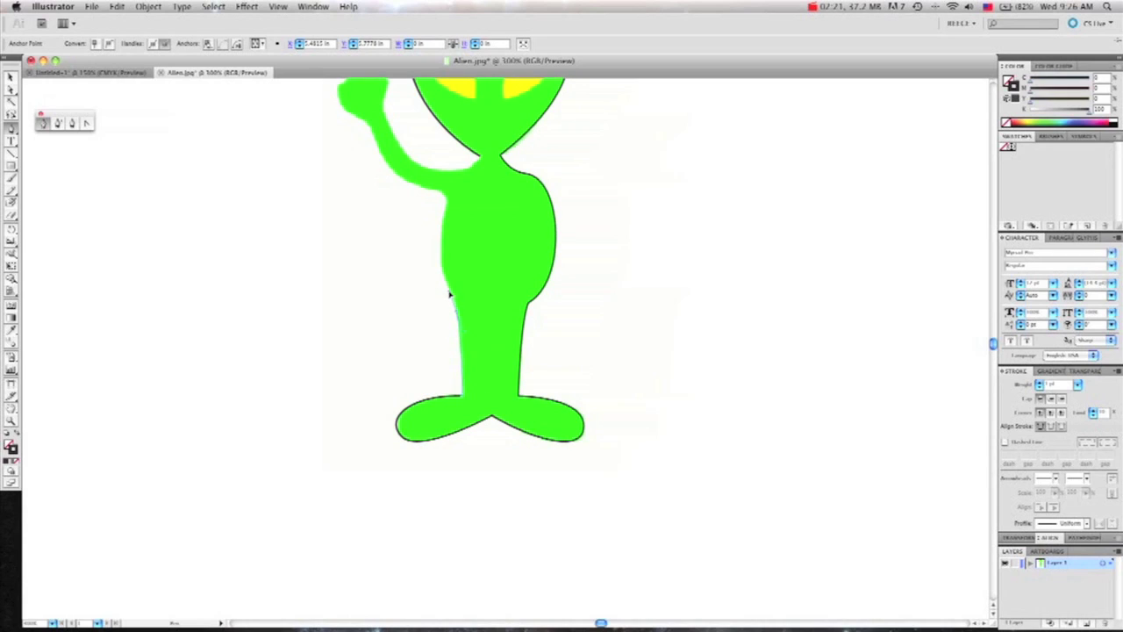
scroll(449, 294, "up", 5)
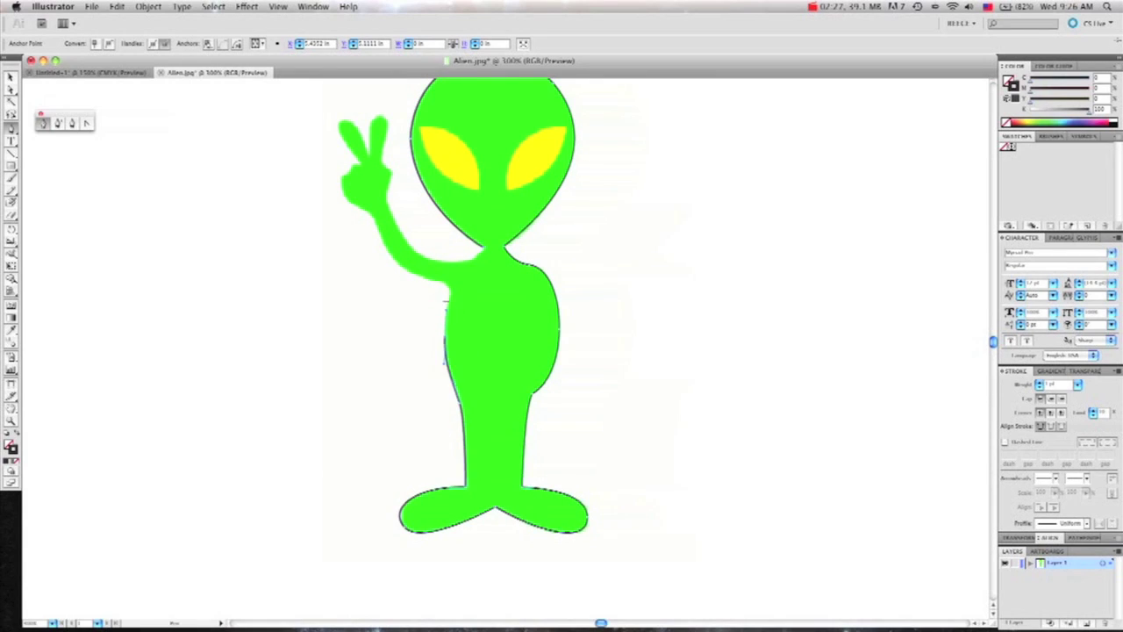
left_click(446, 288)
left_click_drag(446, 285, 444, 283)
Step: Trace the underside of the raised arm from the armpit around the elbow to the wrist
left_click(396, 263)
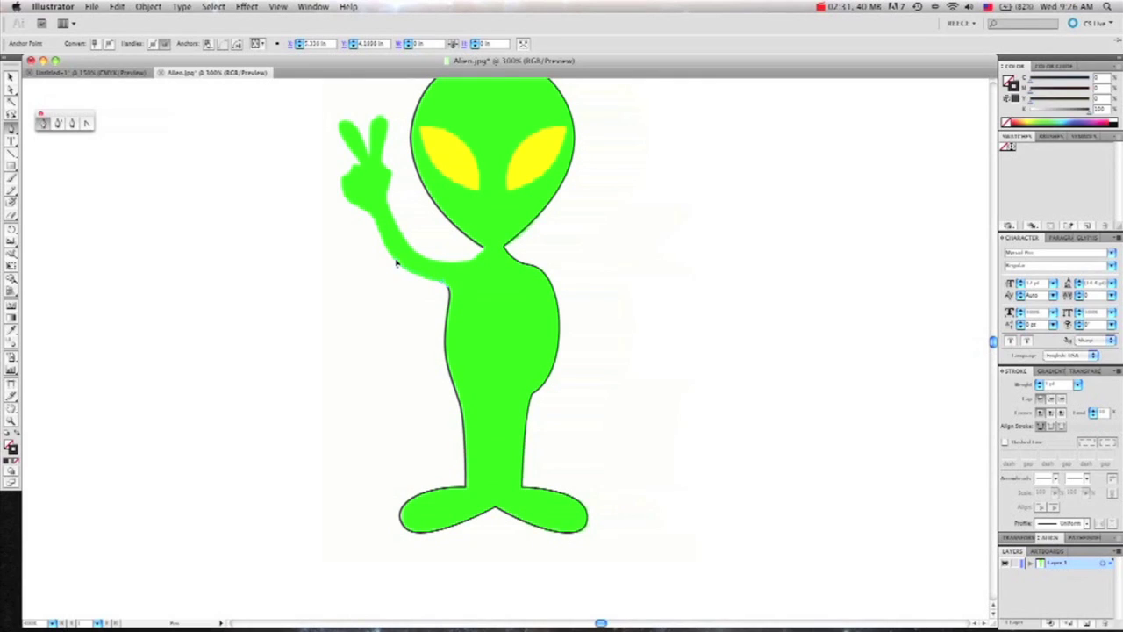
left_click_drag(384, 252, 458, 350)
key("space")
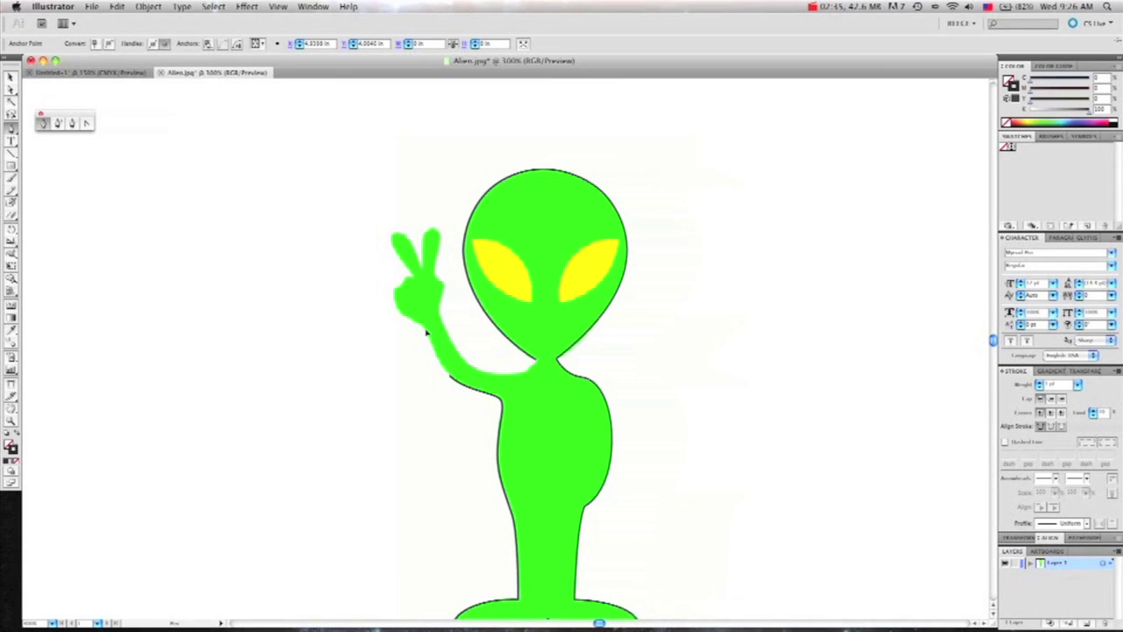
left_click(426, 329)
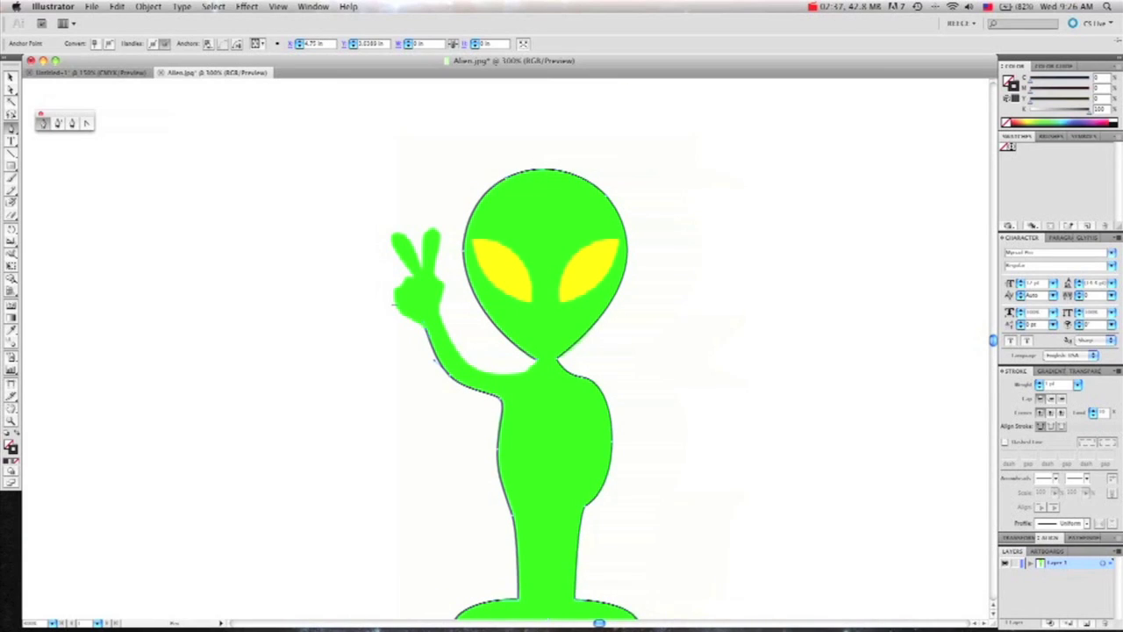
Step: Trace the outer edge of the raised hand from the wrist around the thumb to the first finger
left_click_drag(395, 304, 392, 290)
left_click(393, 289)
left_click_drag(394, 291, 399, 289)
left_click_drag(402, 282, 419, 282)
left_click(411, 277)
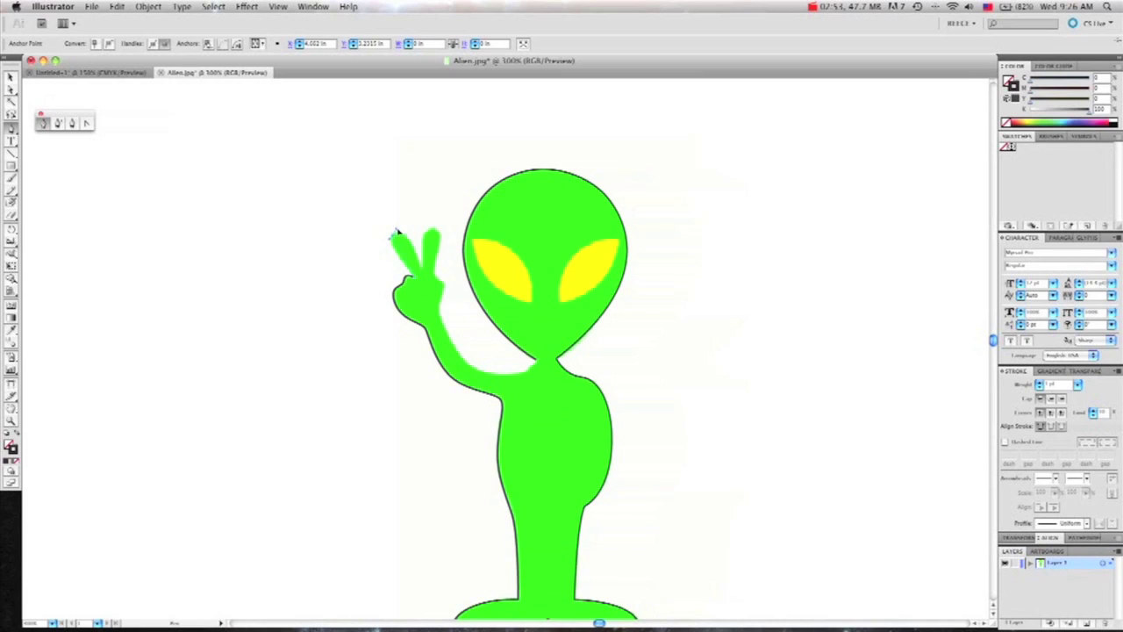
Step: Continue the outline through the gap between the raised fingers and around the second finger to its base
left_click(422, 269)
left_click(430, 230)
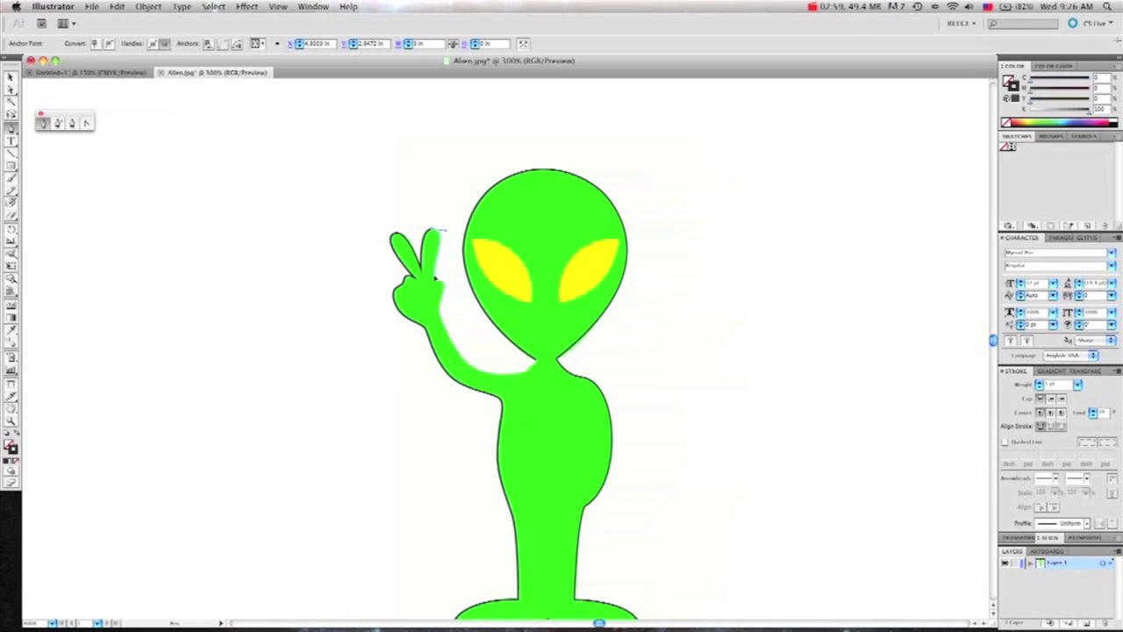
left_click(434, 275)
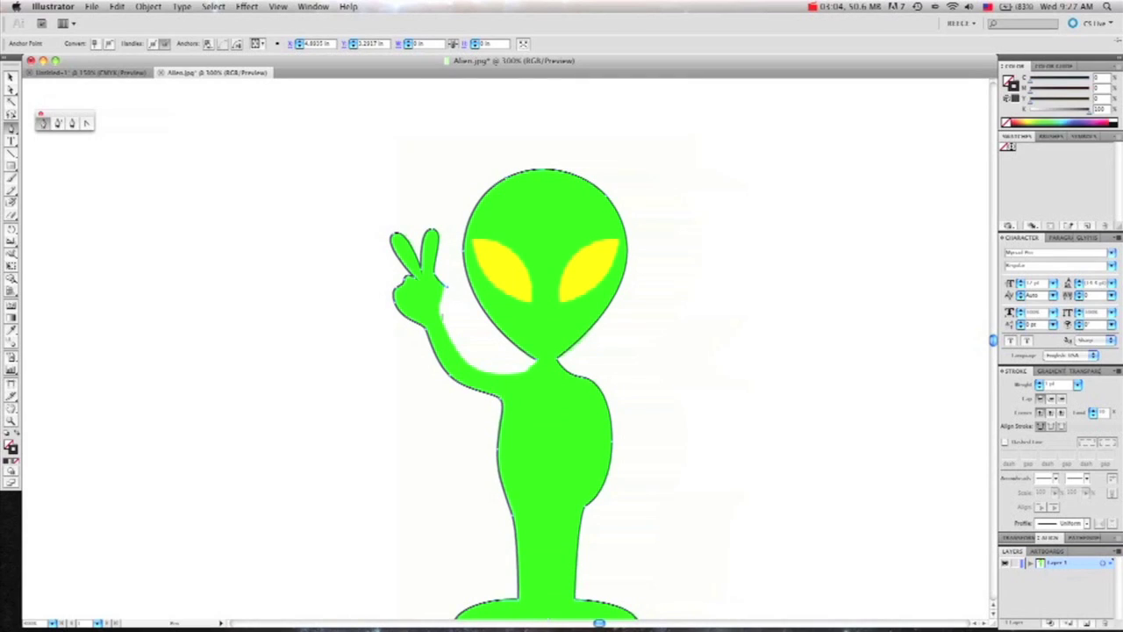
Step: Trace the inner edge of the raised arm up to the neck to finish the body outline, and deselect it
left_click(448, 334)
left_click_drag(517, 373, 541, 354)
left_click(517, 373)
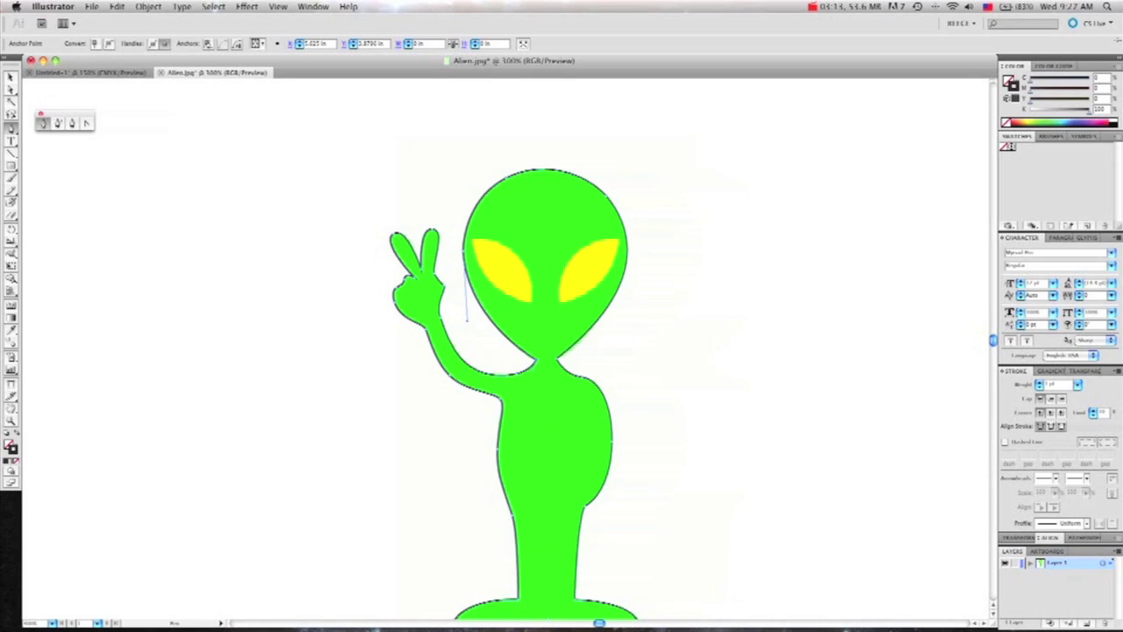
key("v")
left_click(289, 188)
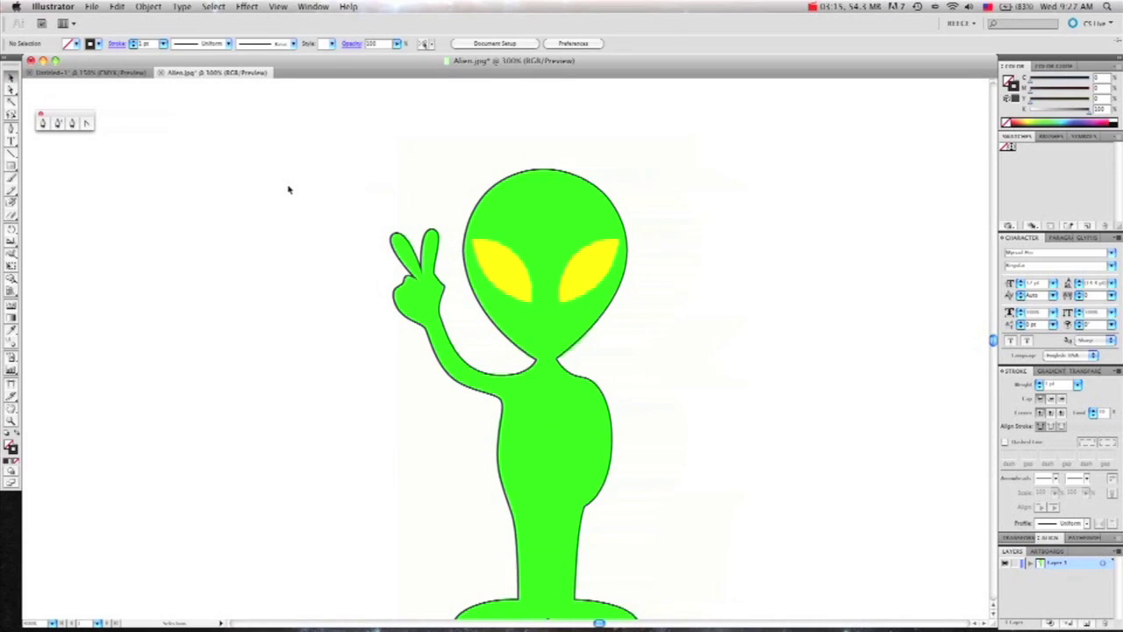
Step: Trace the alien's left eye as a closed curved path with the Pen tool and deselect it
left_click(42, 122)
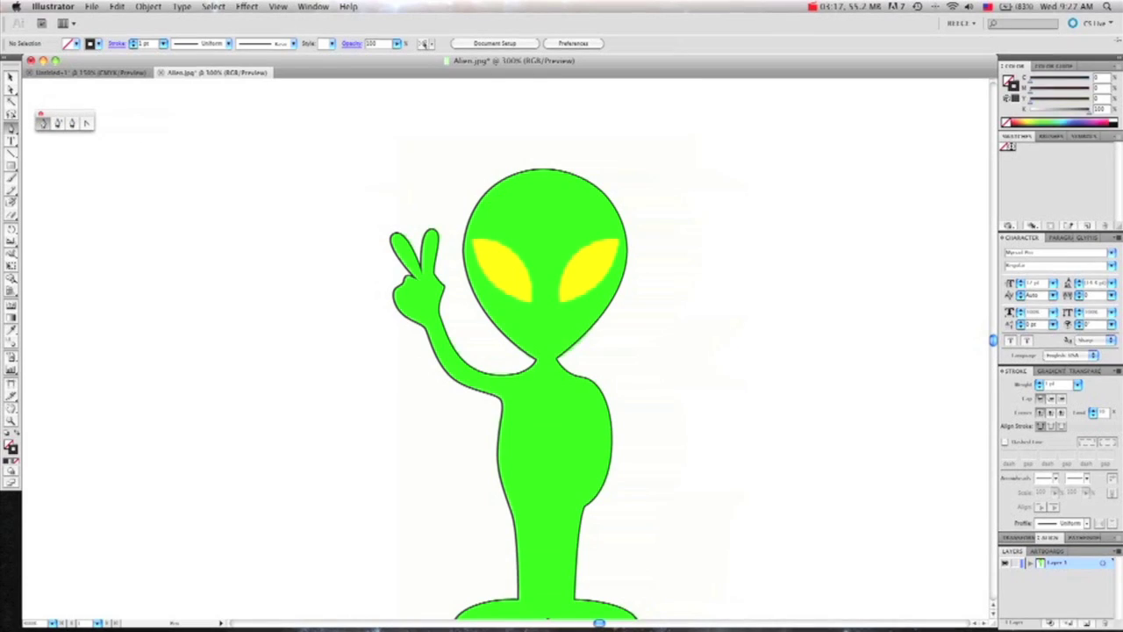
left_click(473, 243)
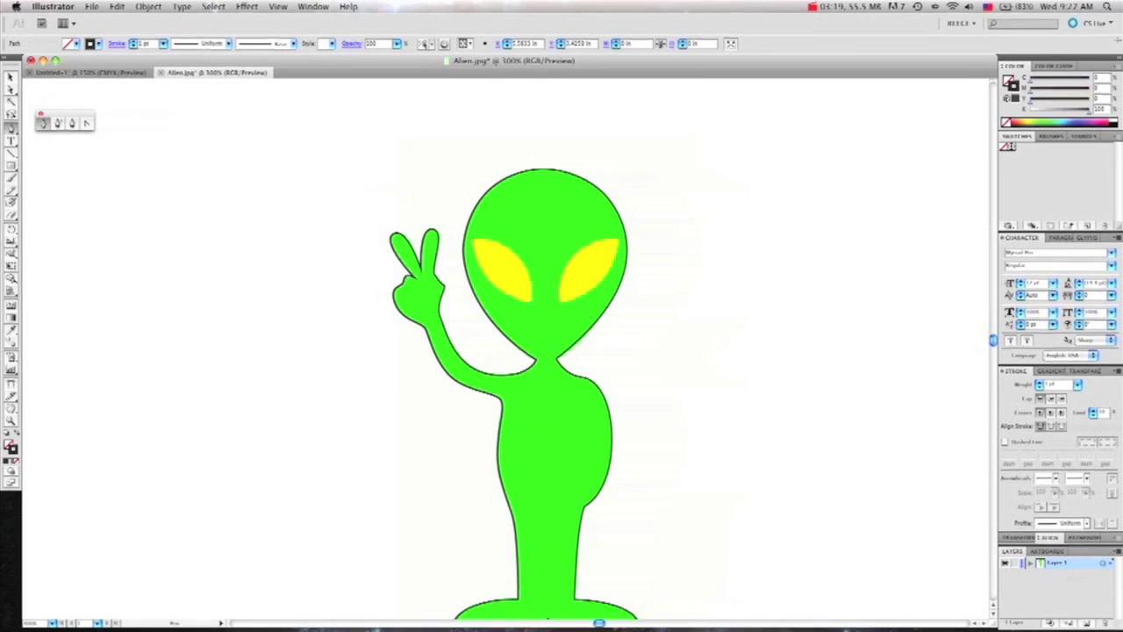
left_click_drag(473, 243, 402, 243)
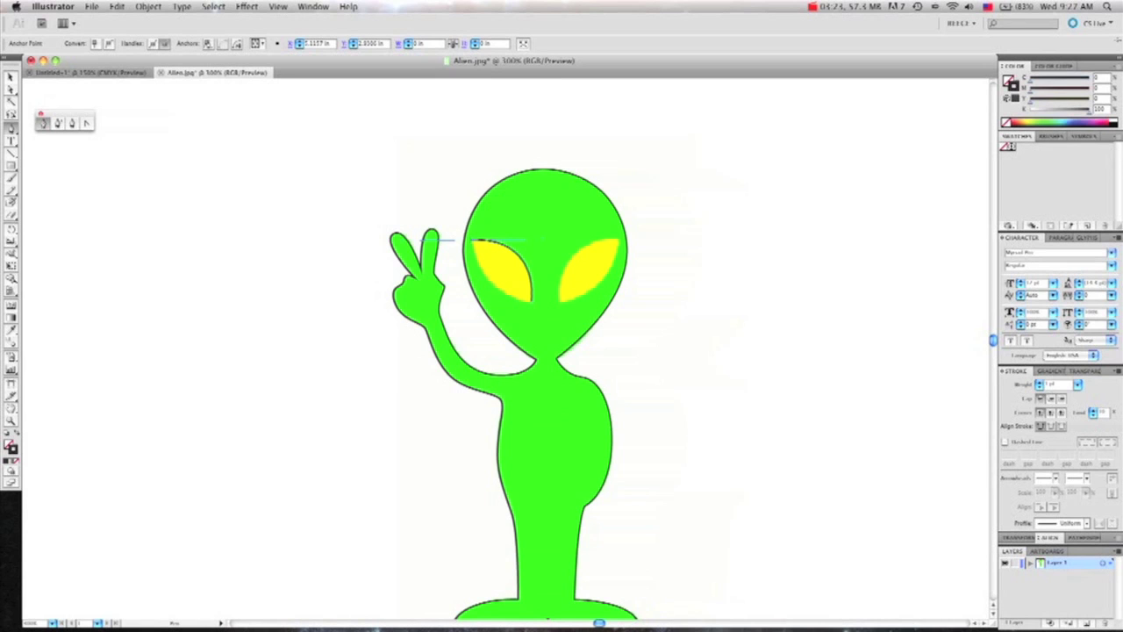
left_click(474, 241)
left_click(673, 311, "super")
Step: Trace the alien's right eye as a closed curved path and deselect it
left_click(560, 301)
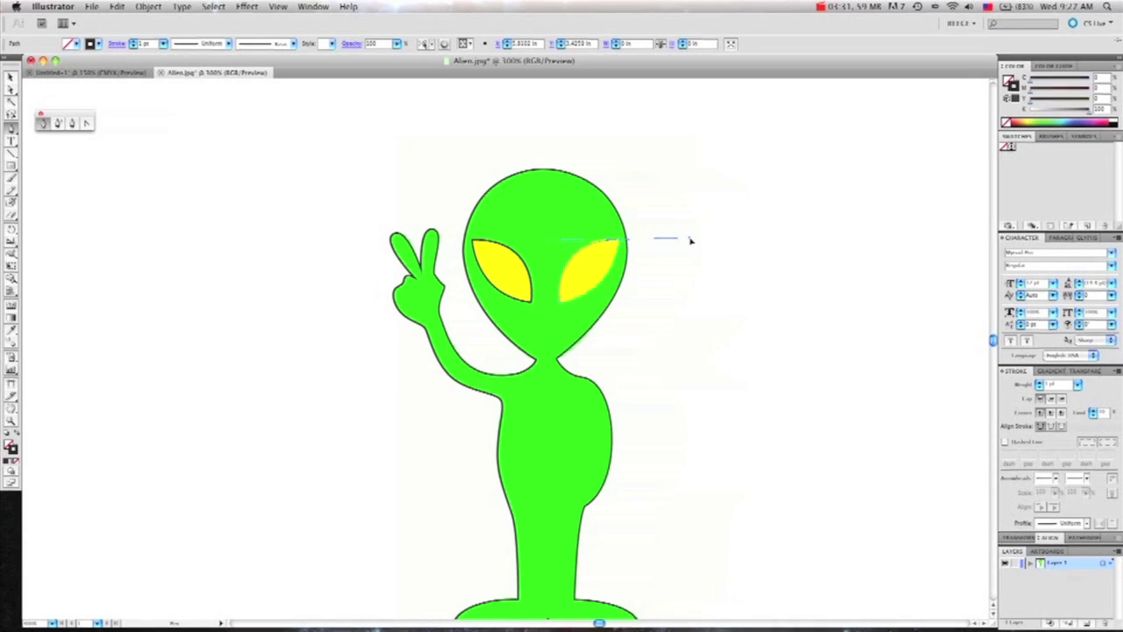
left_click_drag(691, 244, 687, 241)
left_click(619, 239)
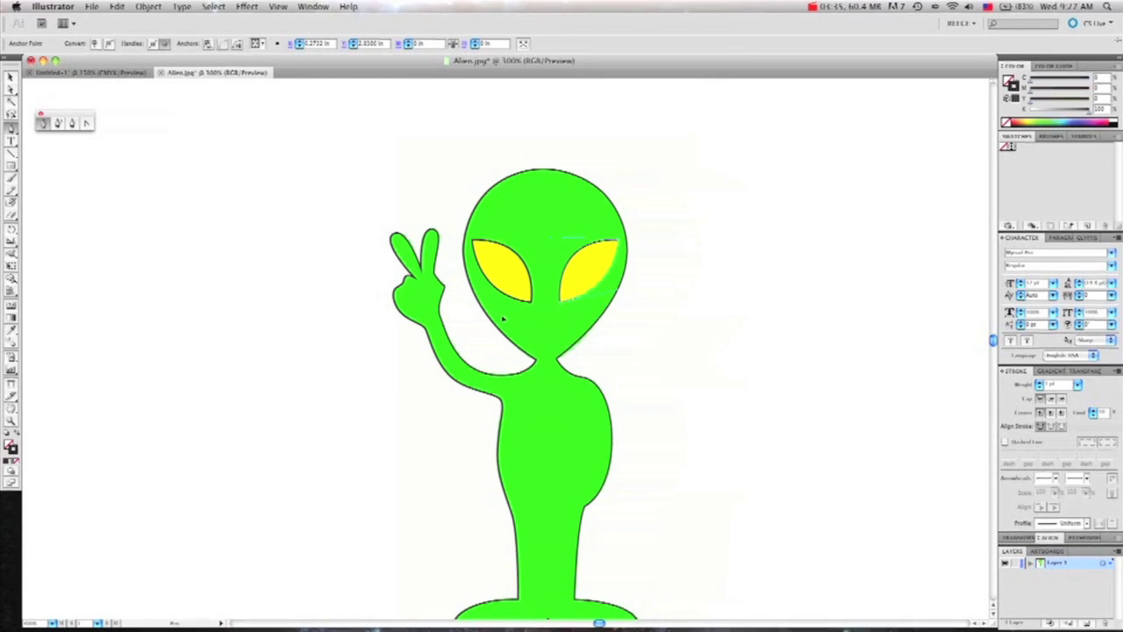
left_click(687, 304, "super")
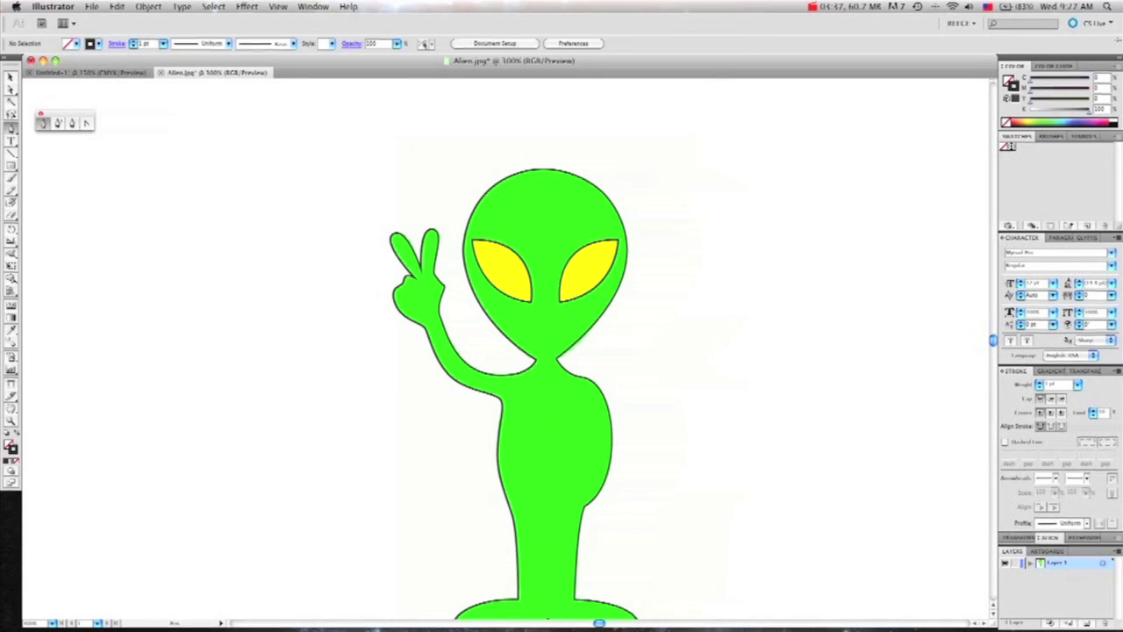
Step: Fill both eye outlines with the yellow sampled from the image's eye using the Eyedropper
left_click(12, 79)
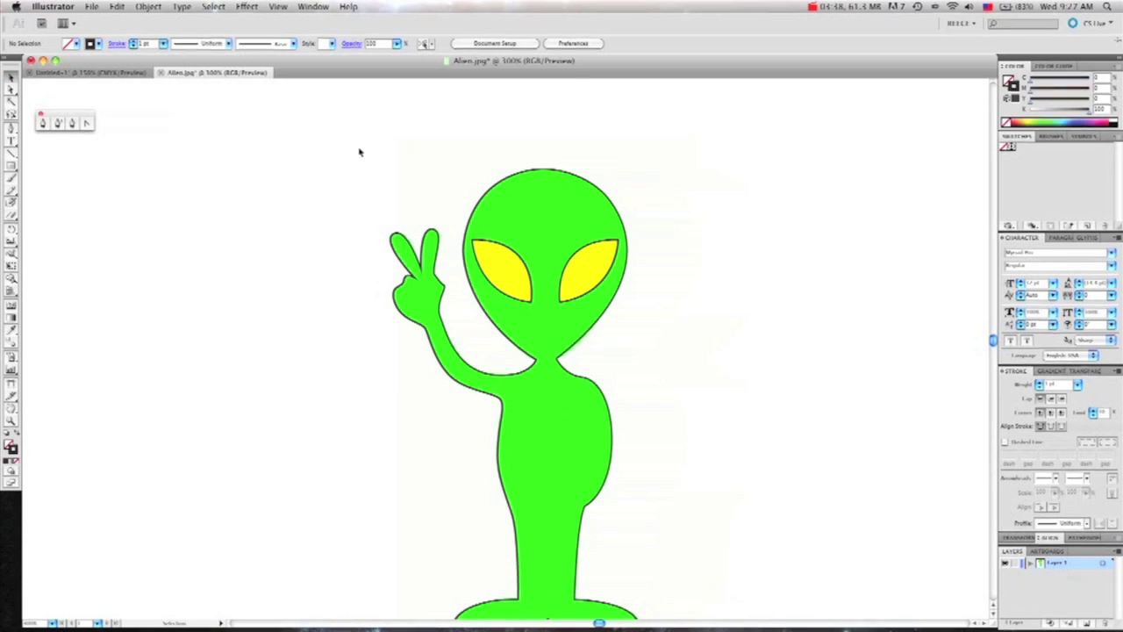
left_click(514, 255)
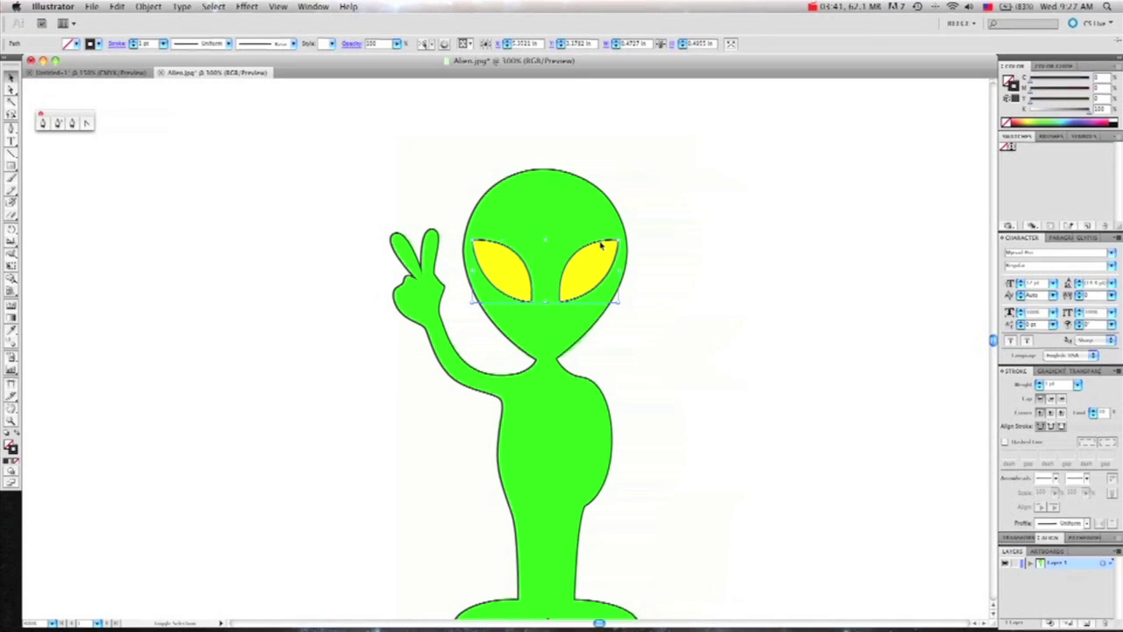
left_click(602, 246, "shift")
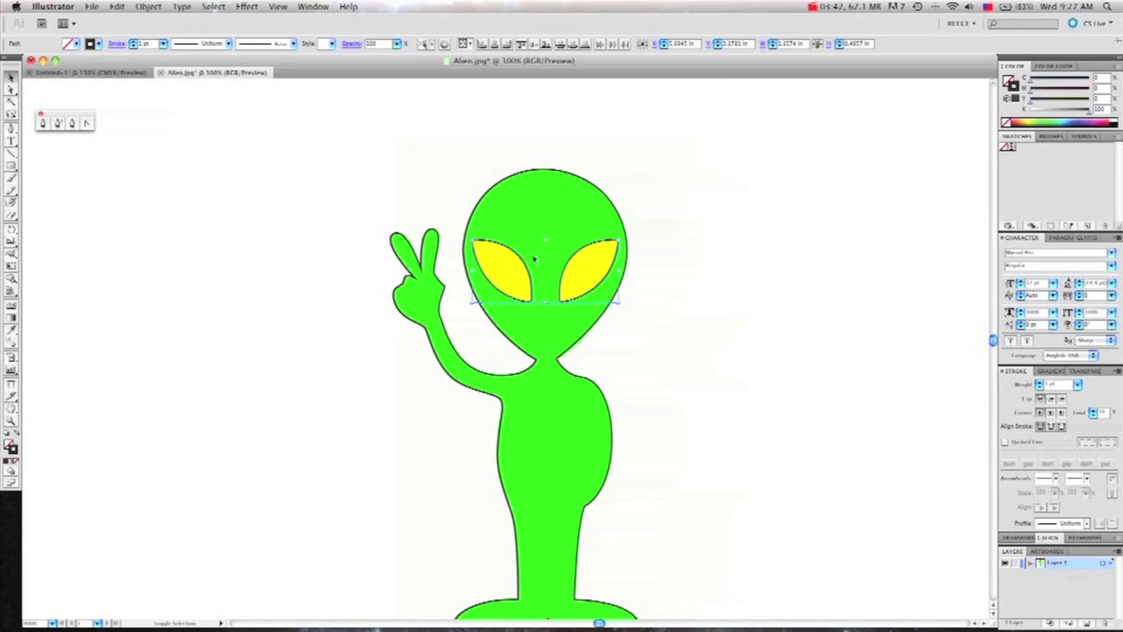
left_click(12, 331)
left_click(506, 270)
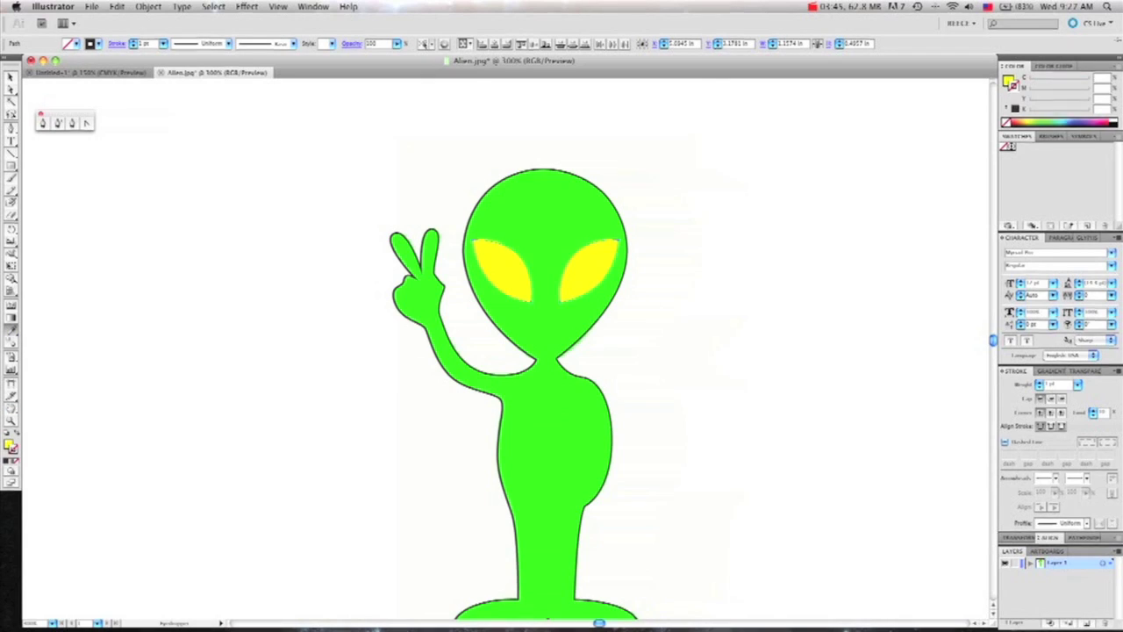
key("v")
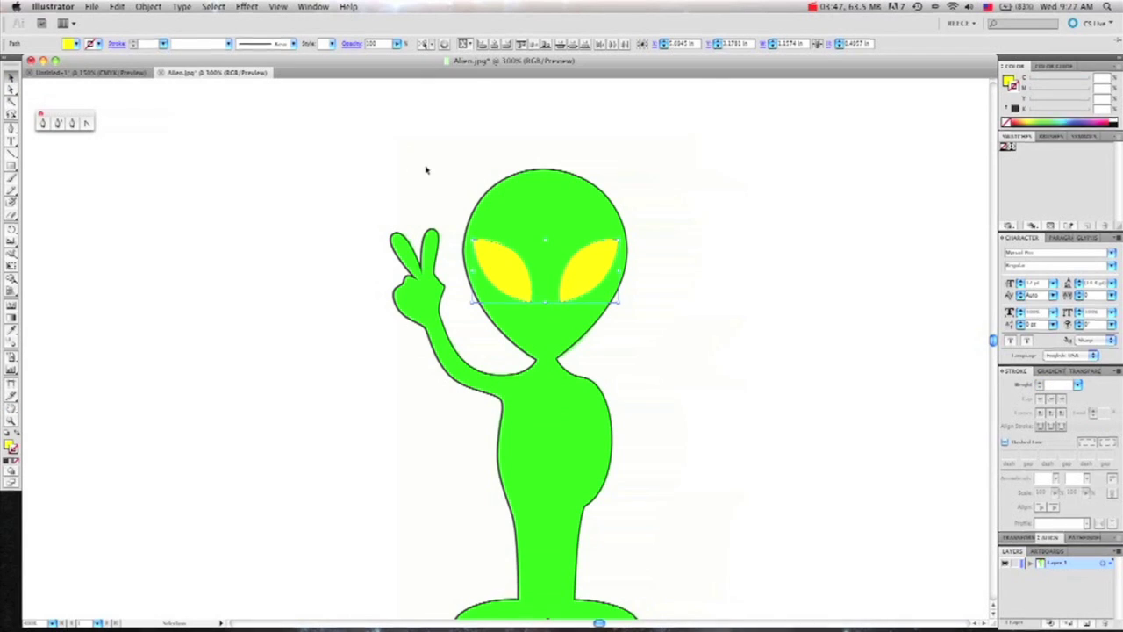
Step: Fill the body outline with the green sampled from the image's torso using the Eyedropper, and deselect it
left_click(525, 195)
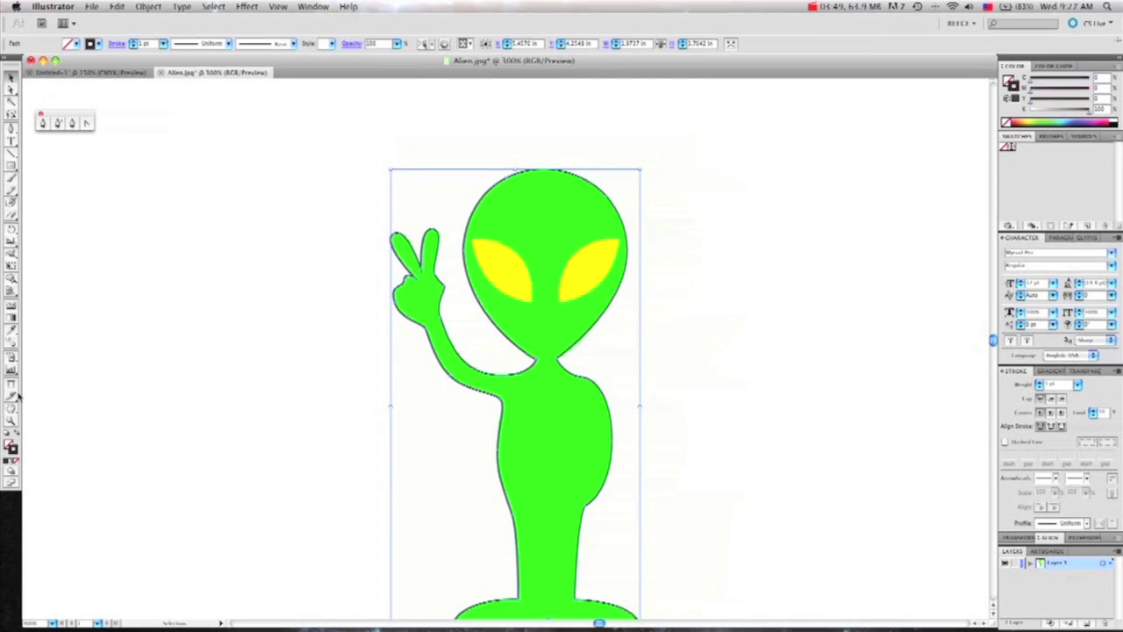
left_click(13, 335)
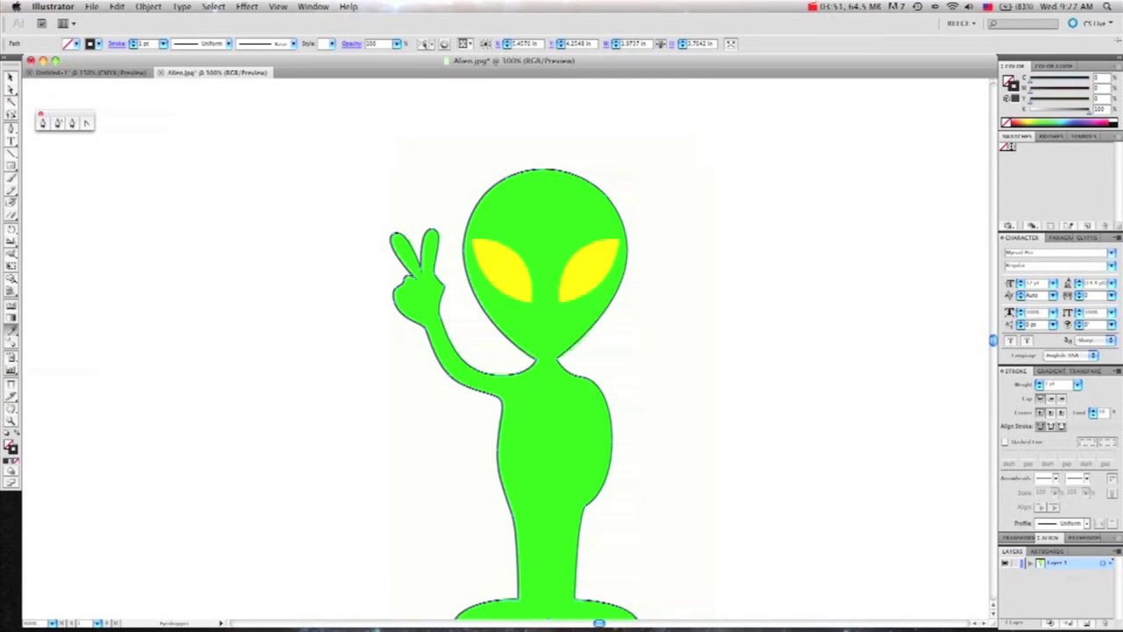
left_click(546, 404)
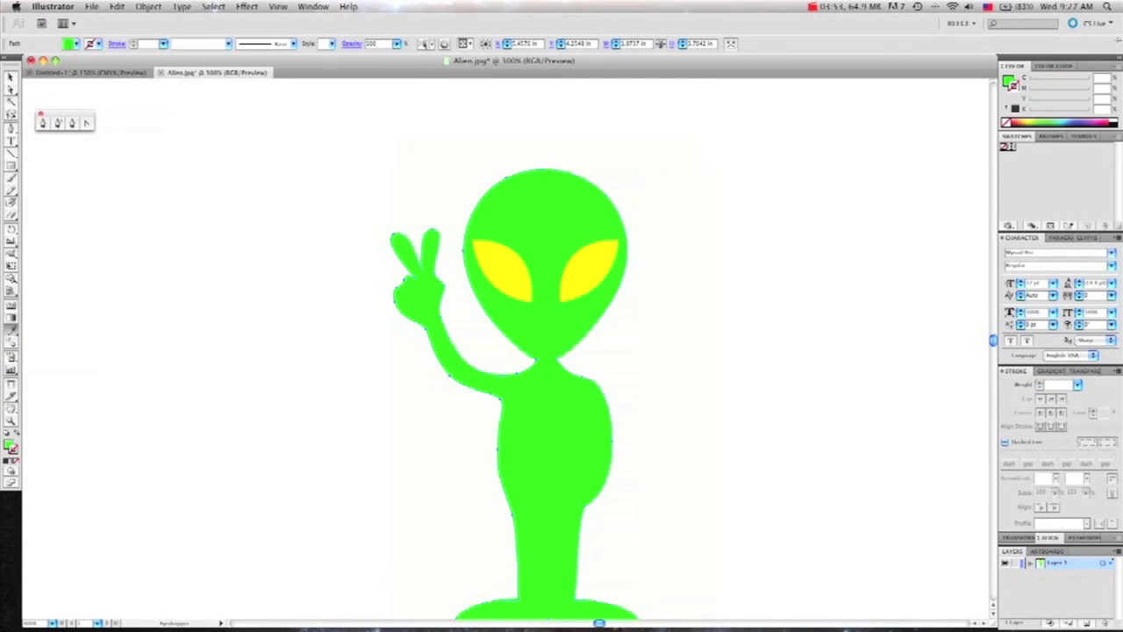
left_click(722, 337, "super")
Step: Select the traced body and eyes together and move them to the right of the original image, leaving them deselected
key("z")
left_click_drag(718, 369, 548, 334)
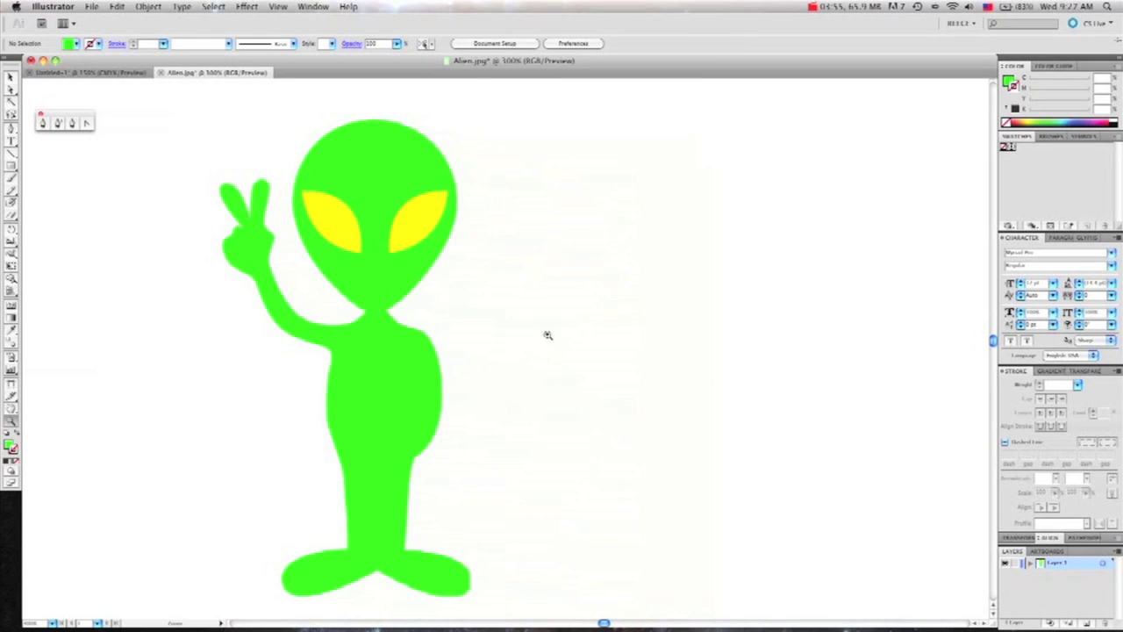
left_click(548, 335, "alt")
left_click_drag(556, 186, 231, 572)
left_click_drag(401, 381, 584, 383)
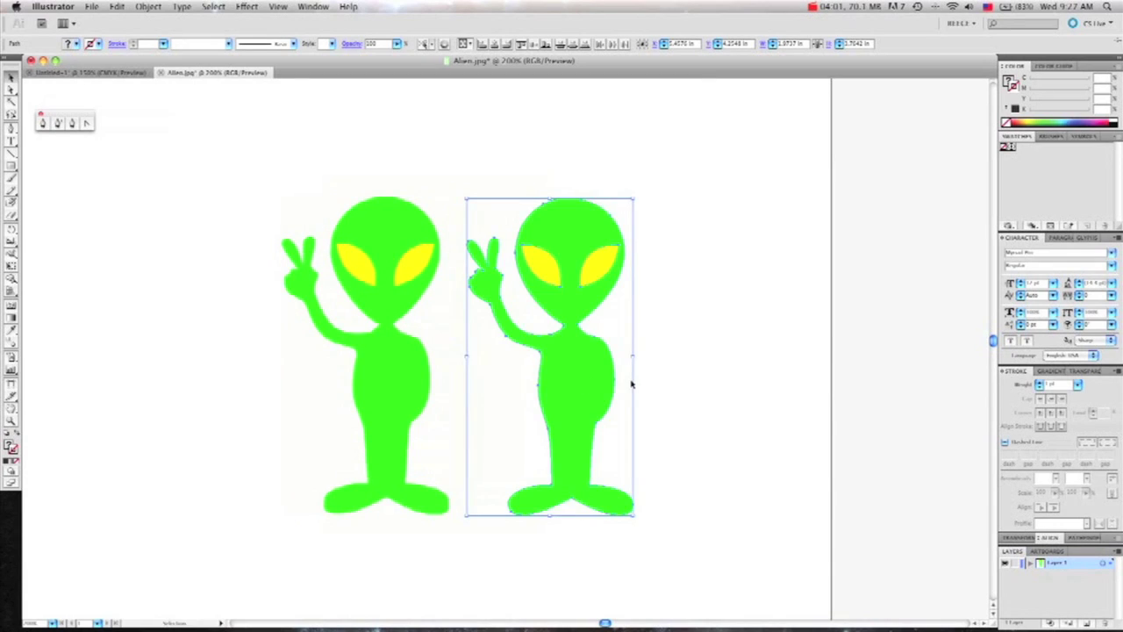
left_click(714, 374)
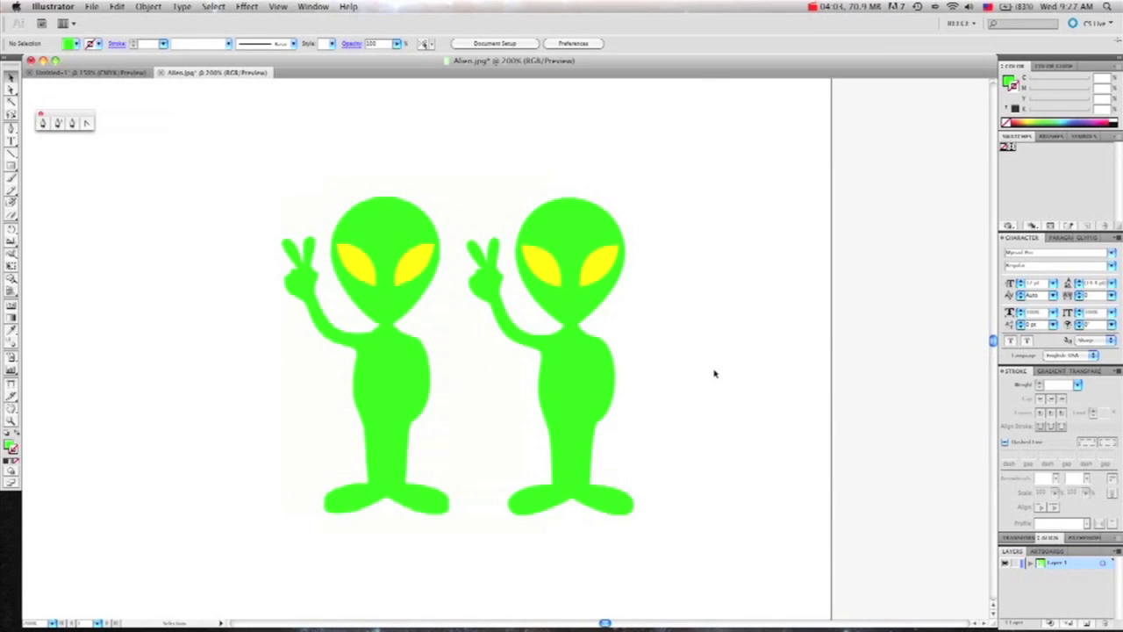